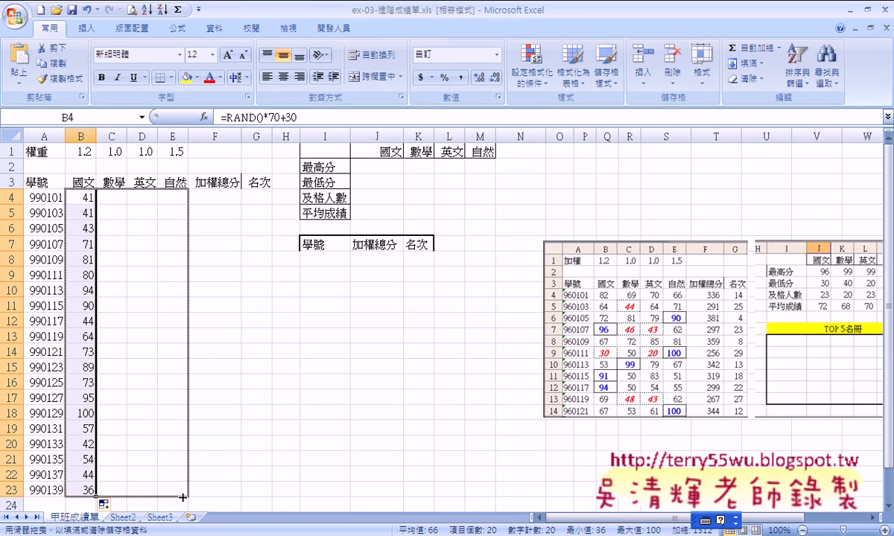
# Step: Fill the random score formulas in B4:B23 across through column E
pyautogui.moveTo(182, 497); pyautogui.dragTo(182, 497)
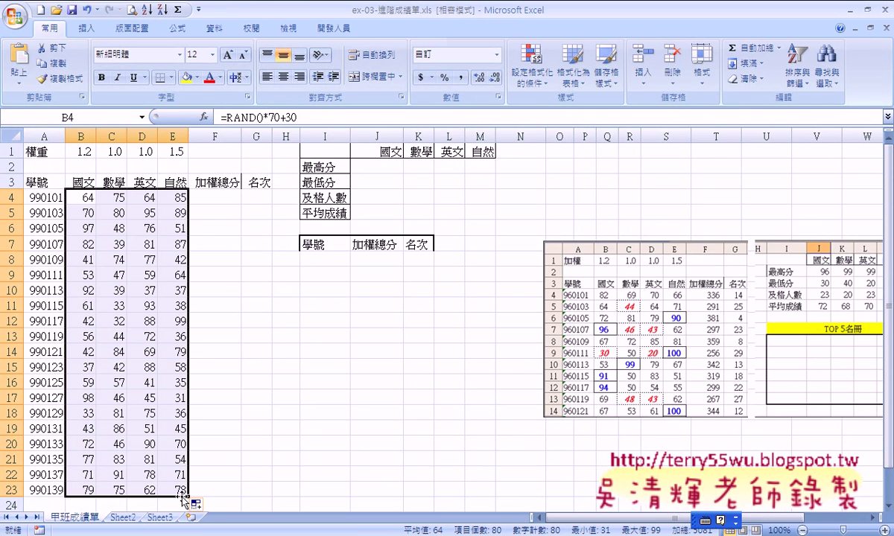
# Step: Examine the RAND function's description and arguments for the formula in B4
pyautogui.doubleClick(225, 118)
pyautogui.click(203, 118)
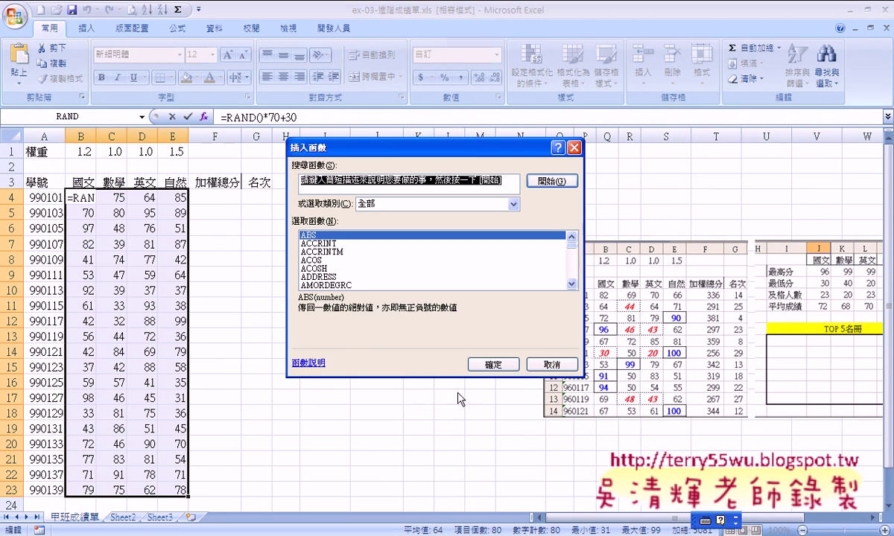
pyautogui.click(551, 364)
pyautogui.click(250, 118)
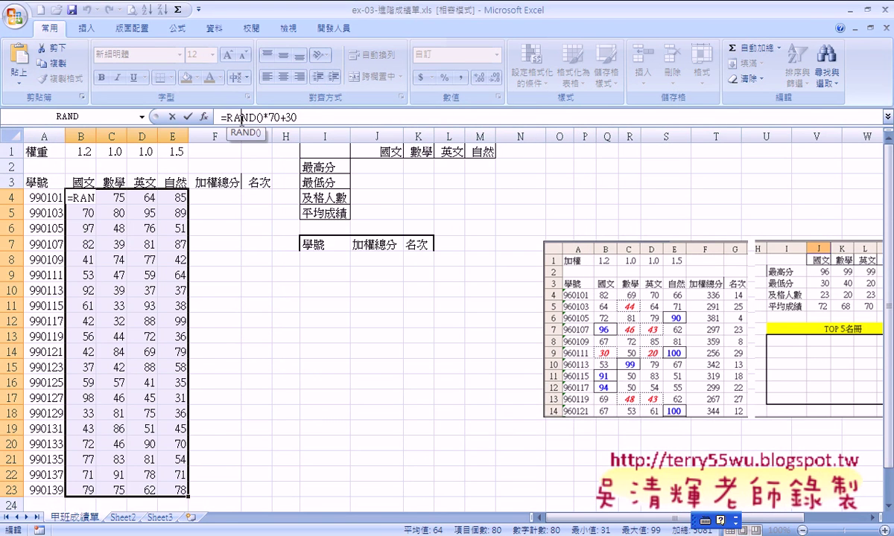
pyautogui.click(205, 118)
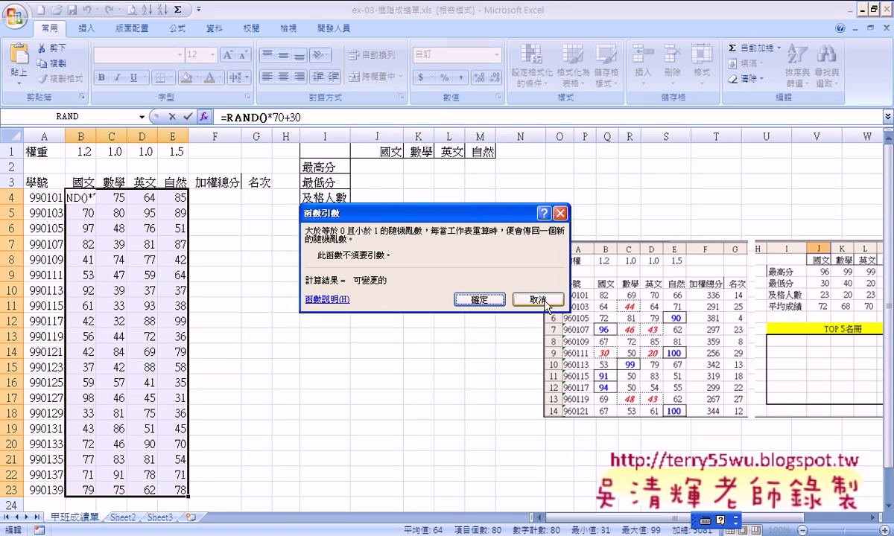
pyautogui.click(476, 299)
pyautogui.click(88, 197)
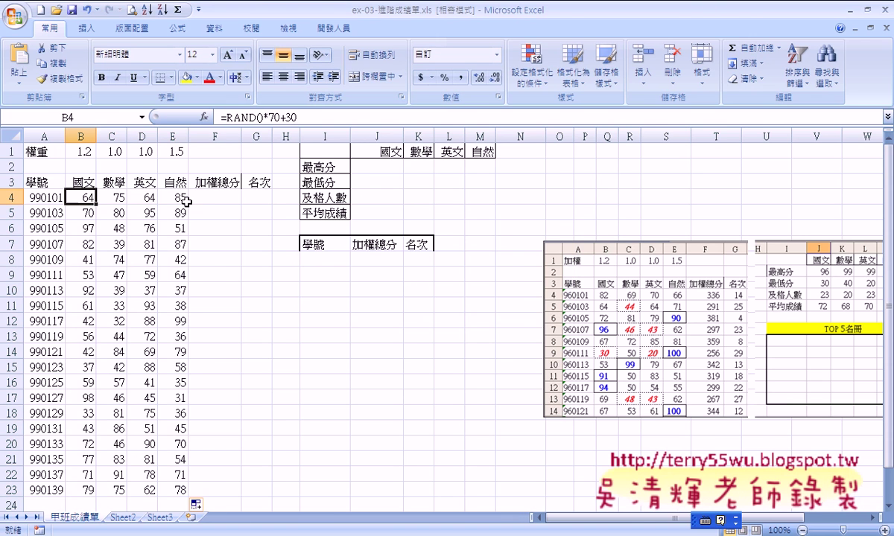
# Step: Re-enter the formula in B4 to recalculate all the random scores
pyautogui.click(214, 196)
pyautogui.doubleClick(83, 198)
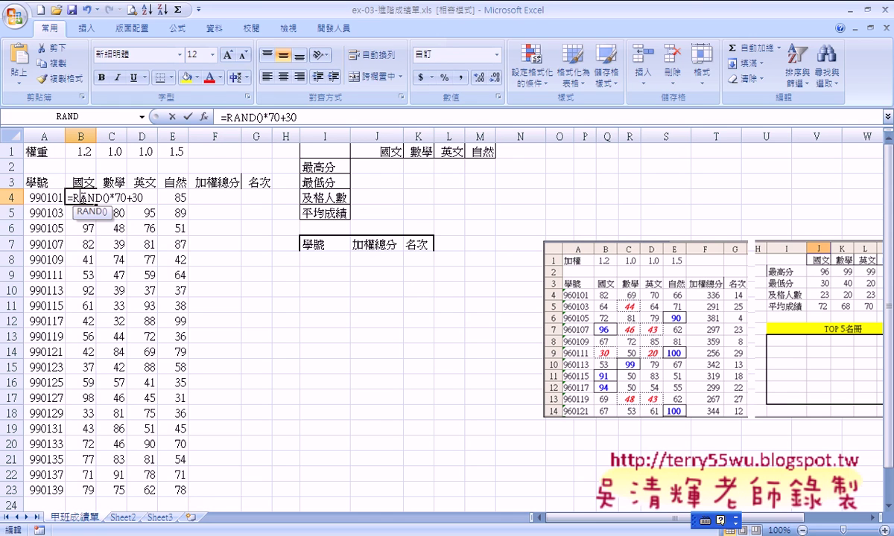
pyautogui.click(105, 222)
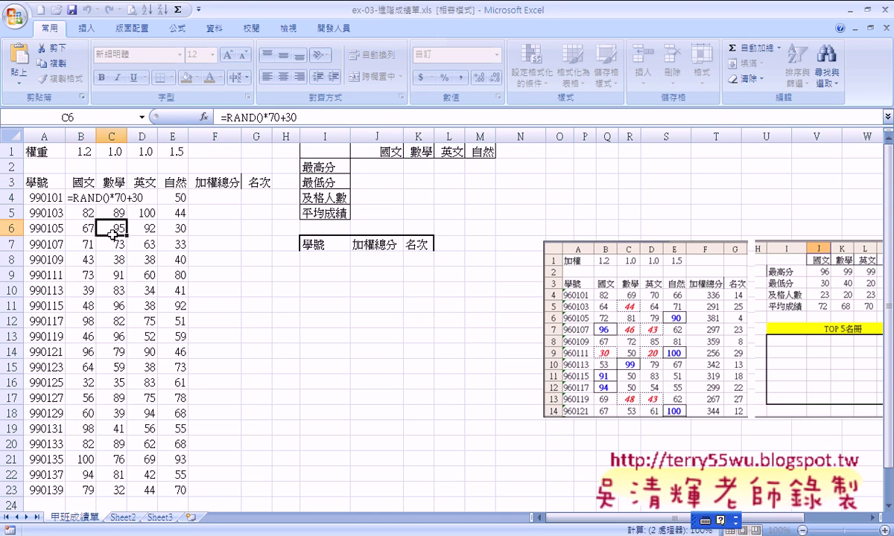
pyautogui.click(79, 195)
pyautogui.click(120, 224)
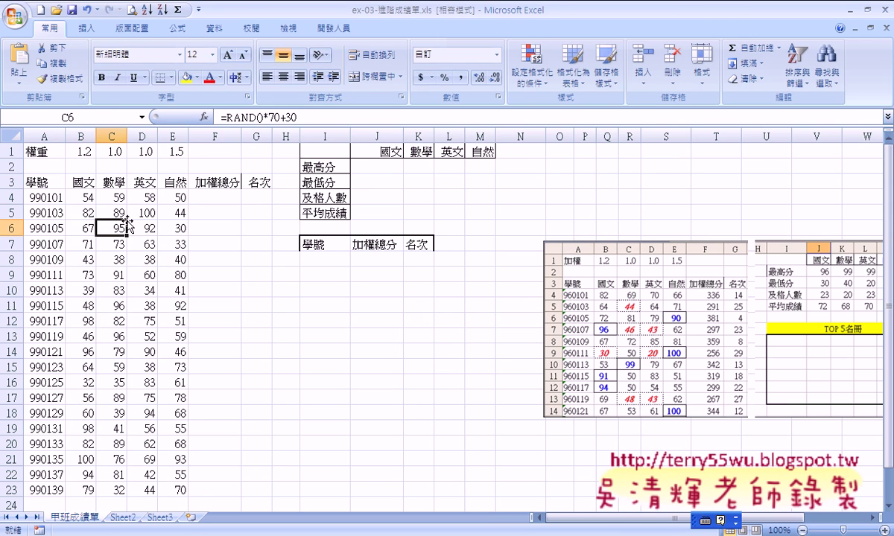
# Step: Copy the scores in B4:E23, paste them in place as values only, and check B5 and B4 for remaining formulas
pyautogui.click(88, 199)
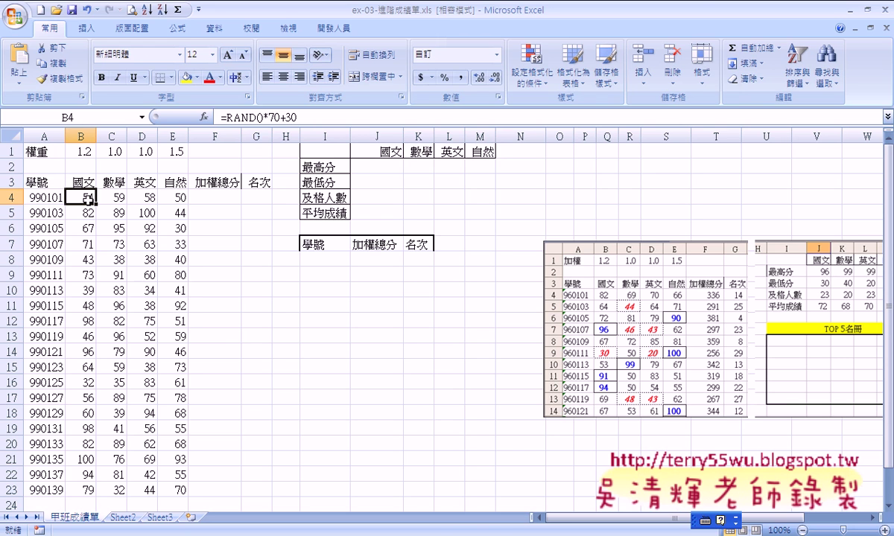
pyautogui.moveTo(88, 199); pyautogui.dragTo(176, 486)
pyautogui.rightClick(159, 272)
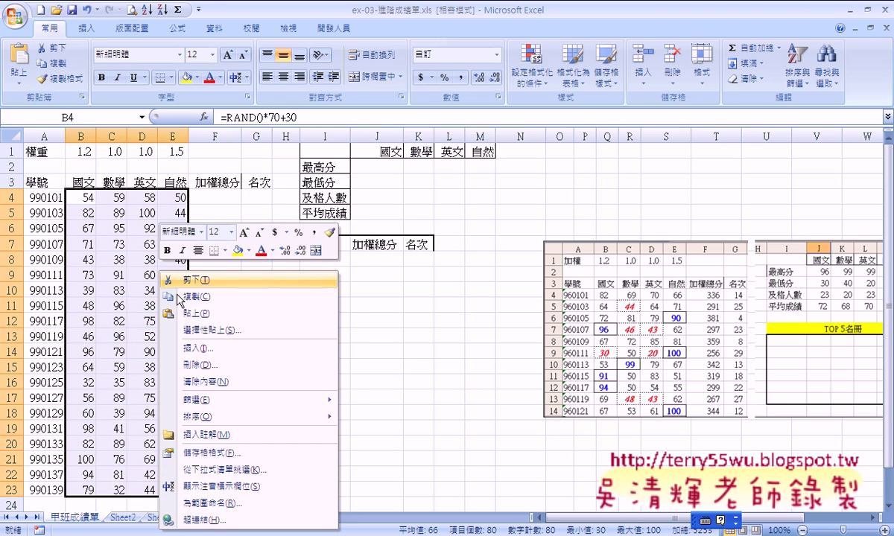
pyautogui.click(179, 297)
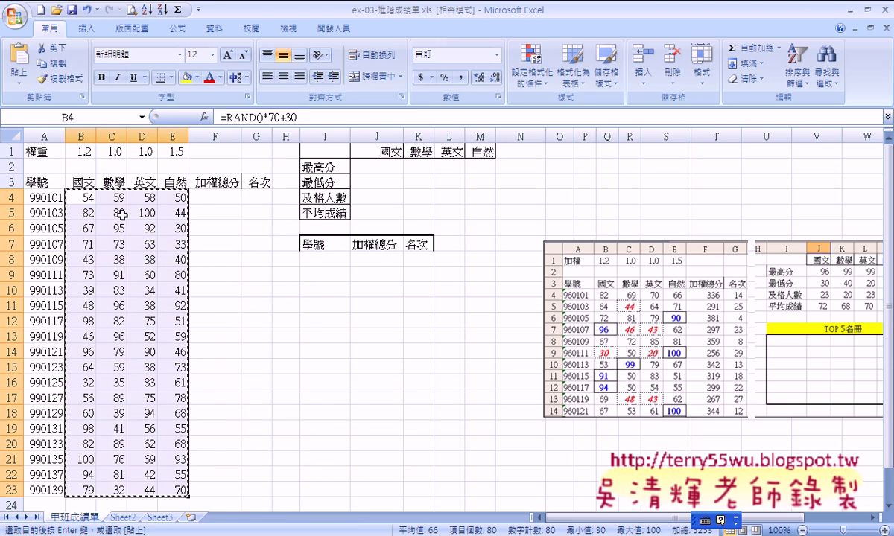
pyautogui.rightClick(122, 214)
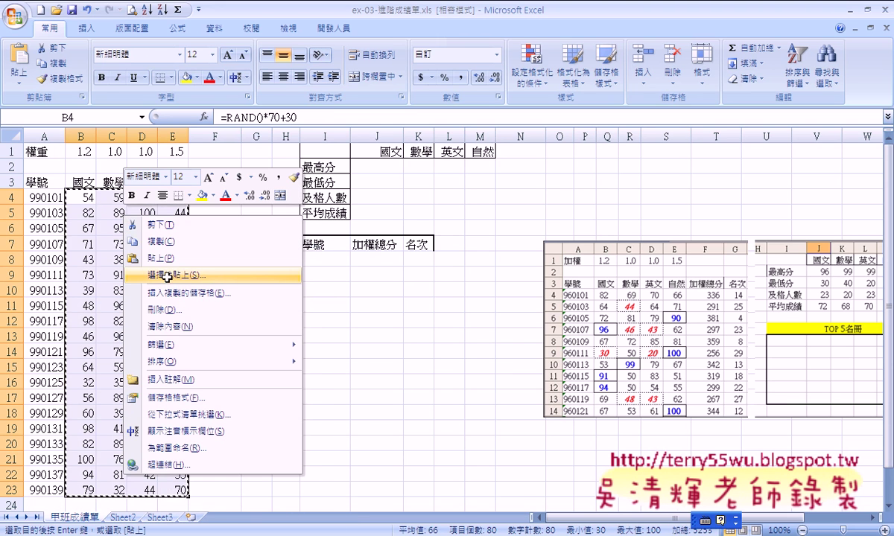
pyautogui.click(167, 276)
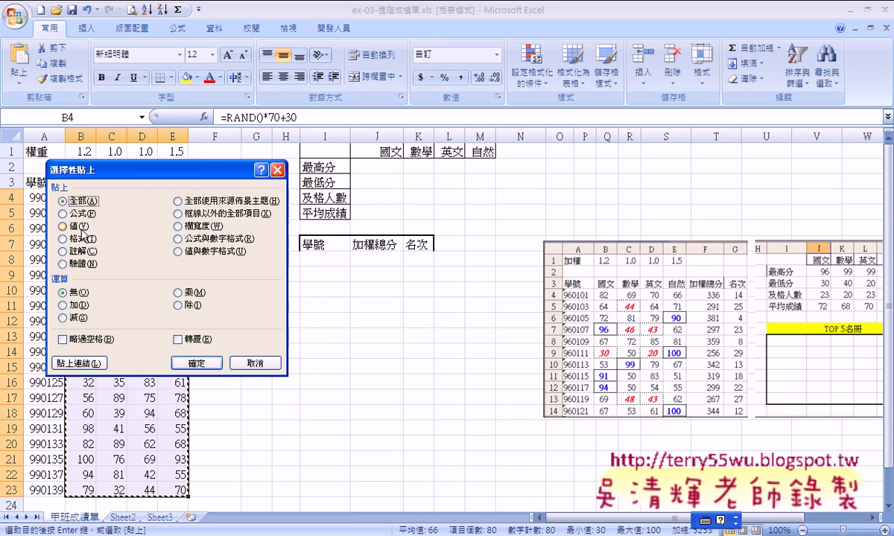
pyautogui.click(76, 227)
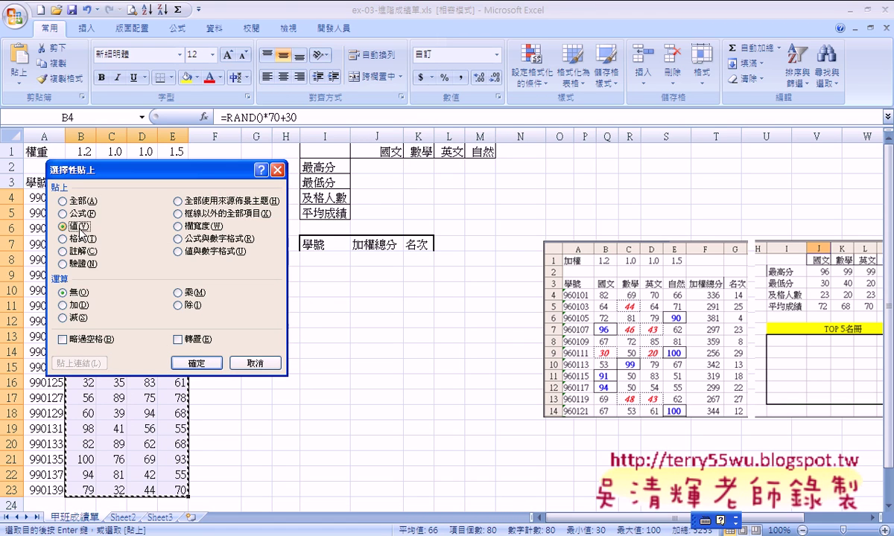
pyautogui.click(197, 363)
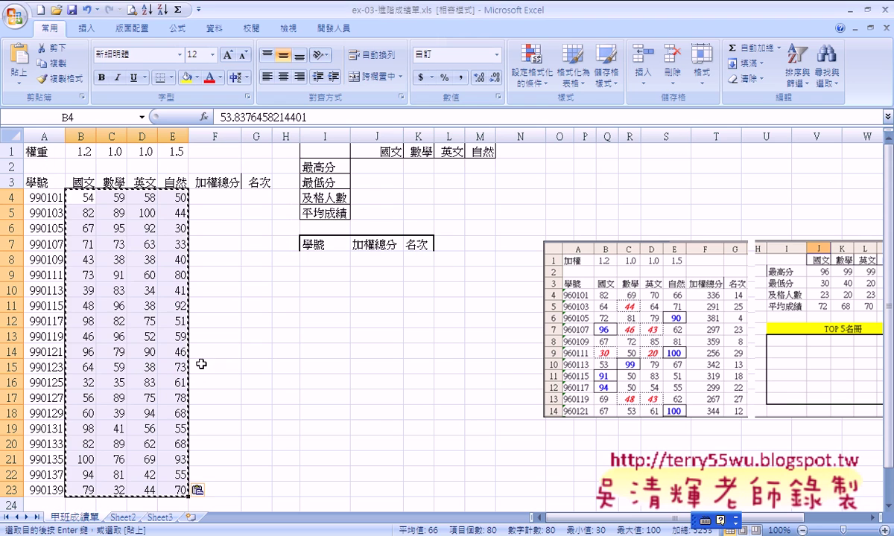
pyautogui.click(89, 214)
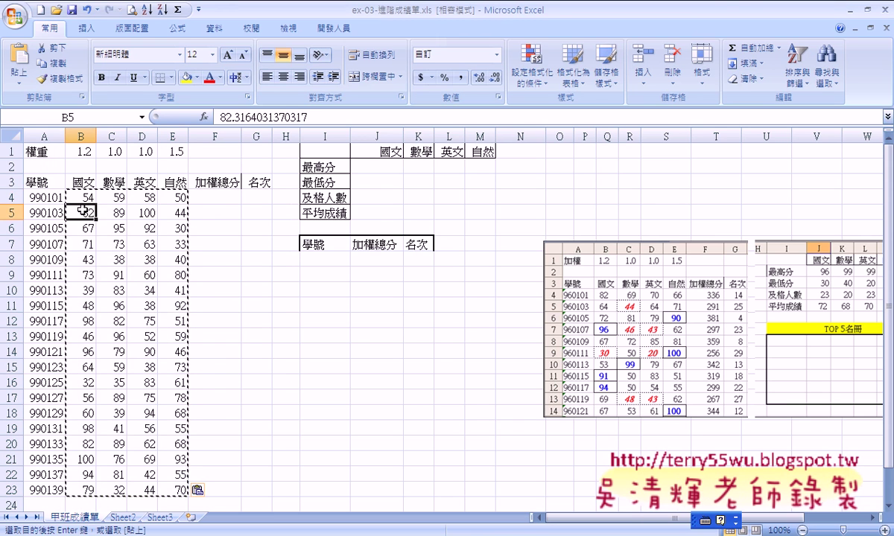
pyautogui.click(82, 199)
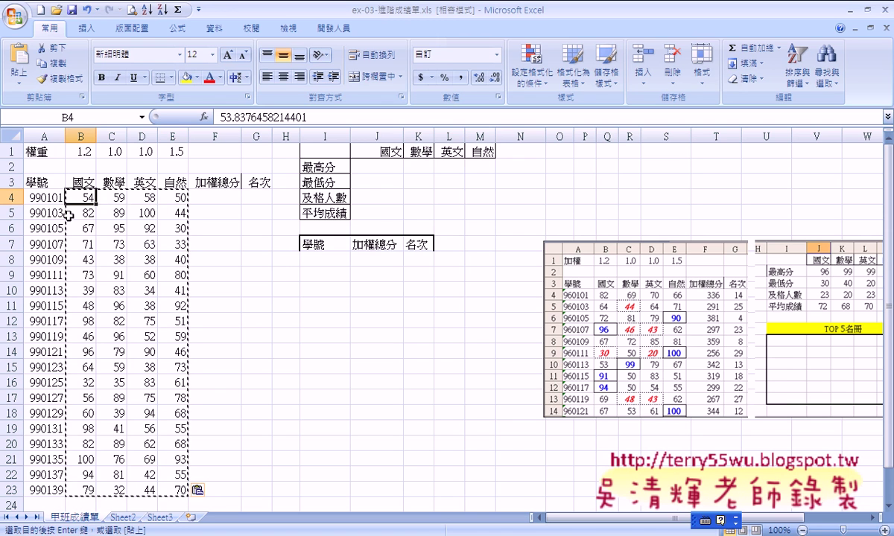
# Step: Create a conditional formatting rule on B4:E23 for cell values greater than or equal to 90
pyautogui.moveTo(78, 198); pyautogui.dragTo(186, 488)
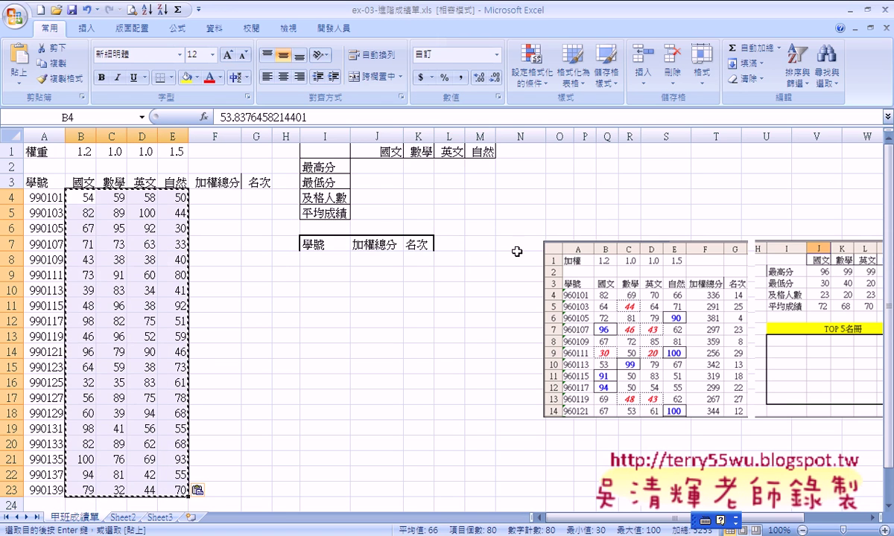
pyautogui.click(533, 78)
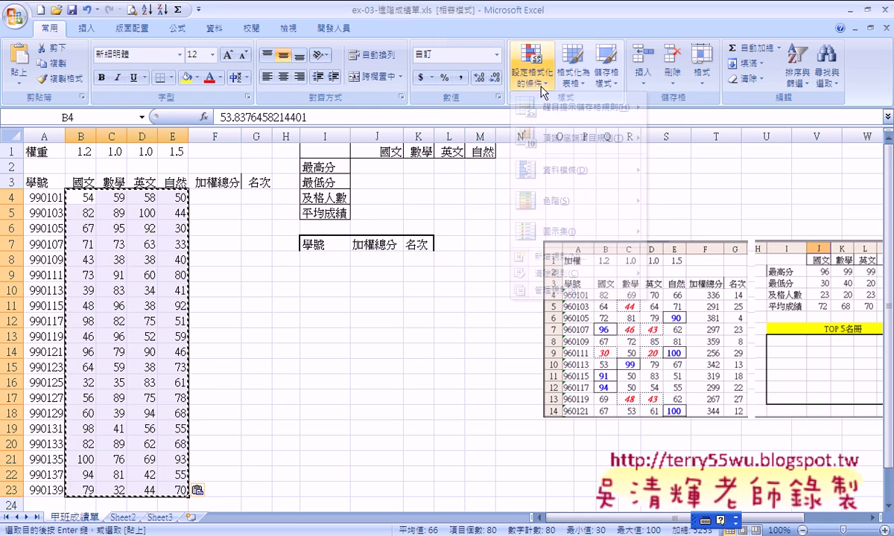
pyautogui.click(535, 82)
pyautogui.click(541, 87)
pyautogui.click(541, 85)
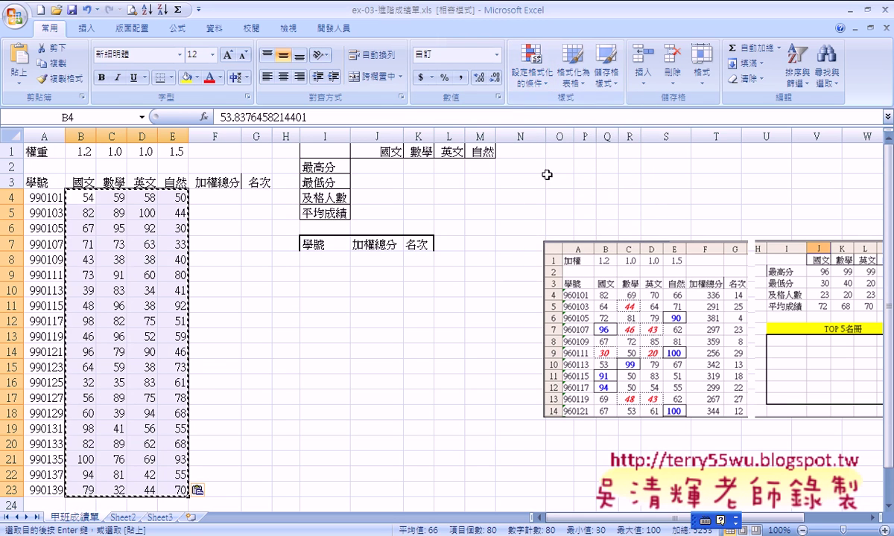
pyautogui.click(545, 88)
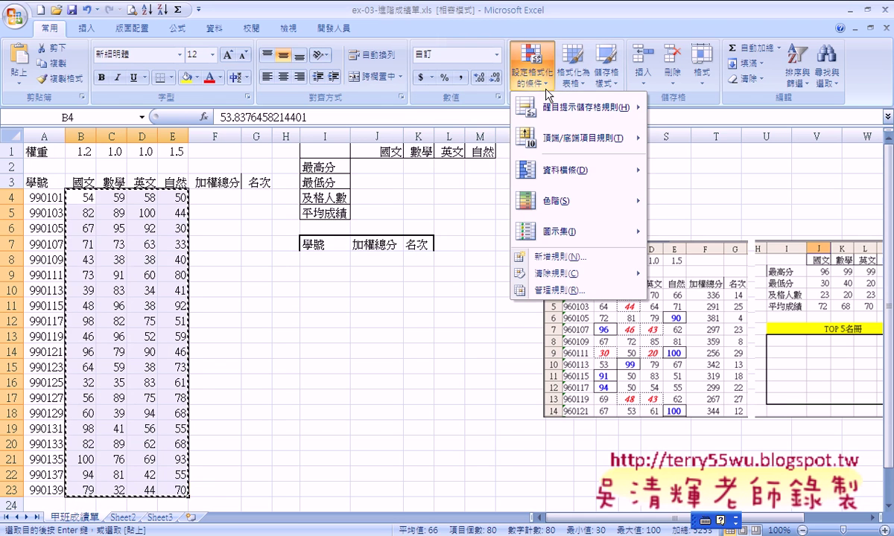
pyautogui.click(542, 258)
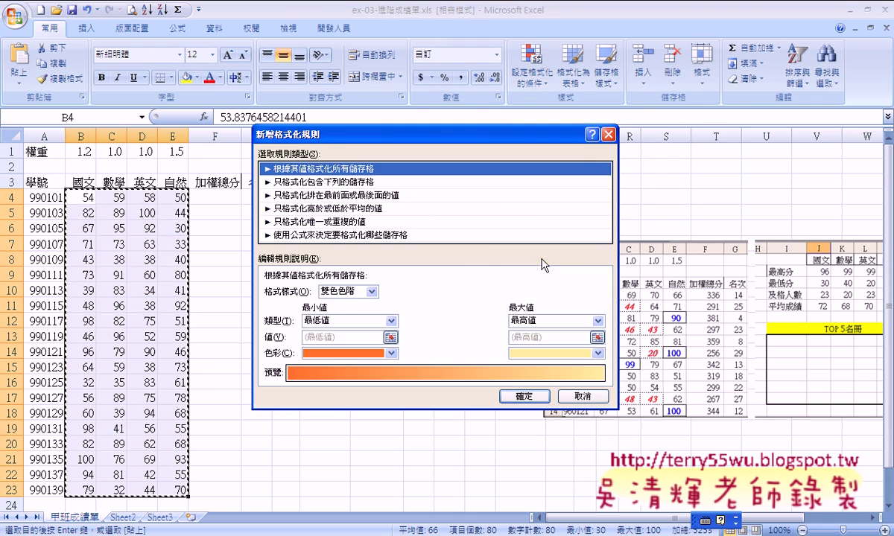
pyautogui.click(318, 183)
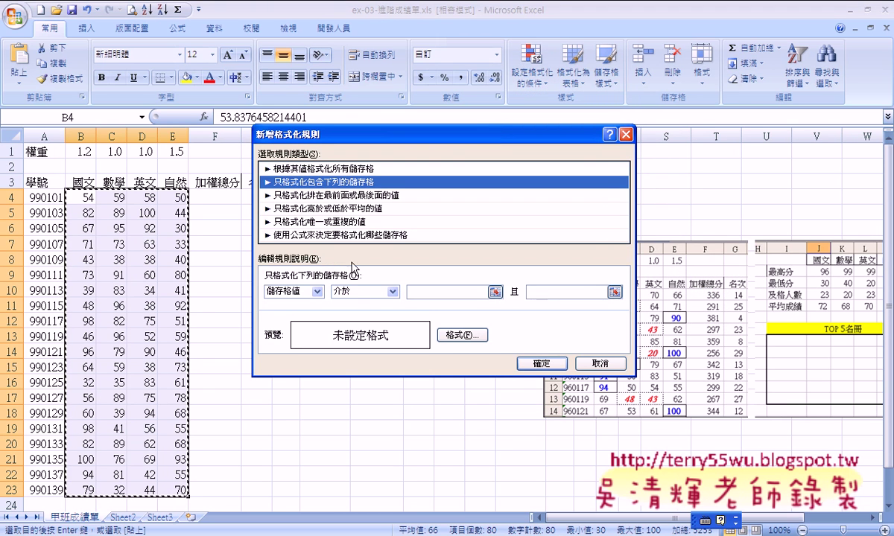
pyautogui.click(298, 291)
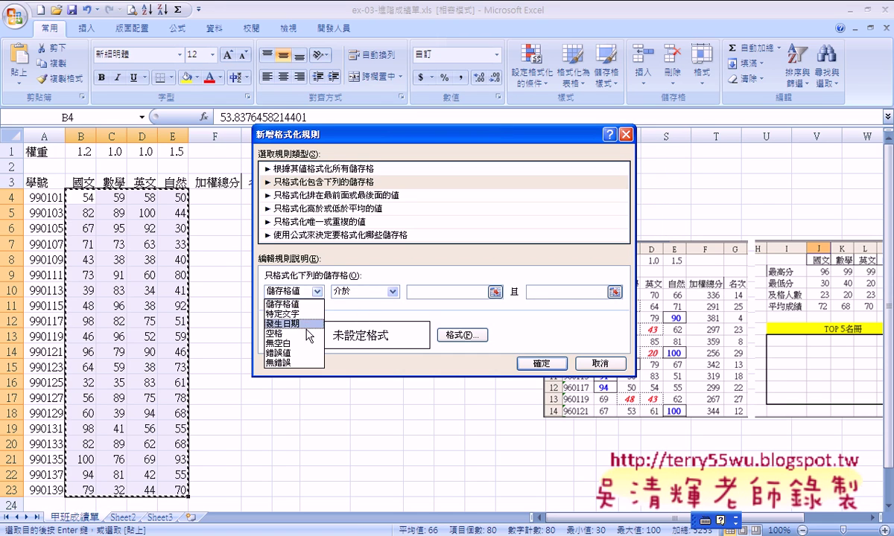
pyautogui.click(339, 292)
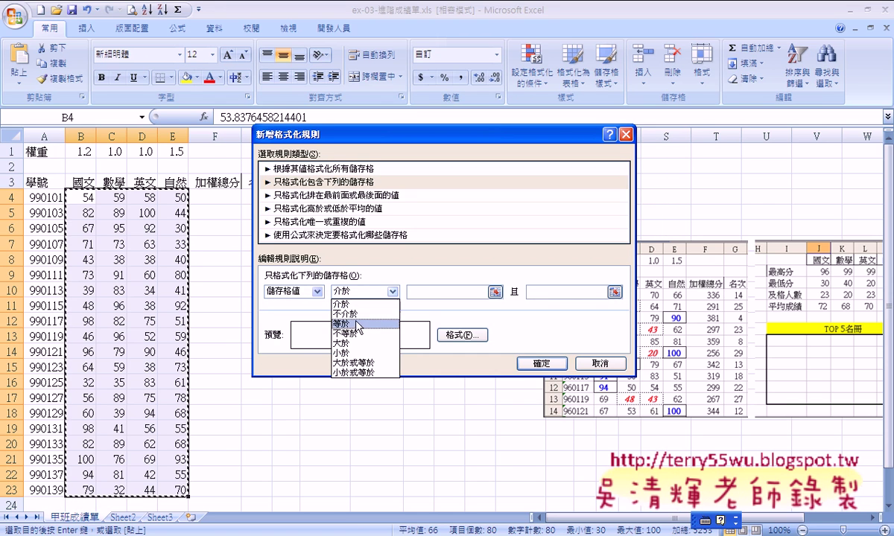
pyautogui.click(358, 363)
pyautogui.click(430, 291)
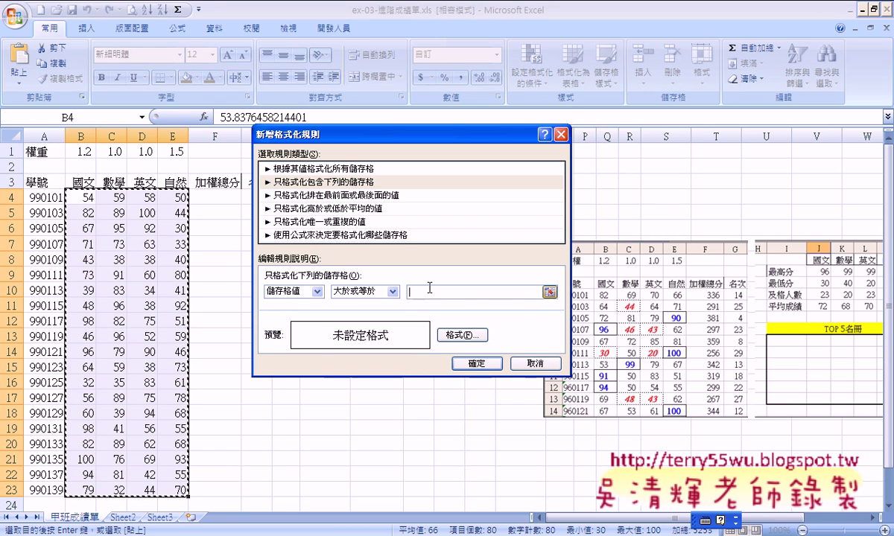
pyautogui.write('90')
# Step: Give the 90-and-above rule a bold, standard blue font and apply it to the scores
pyautogui.click(465, 337)
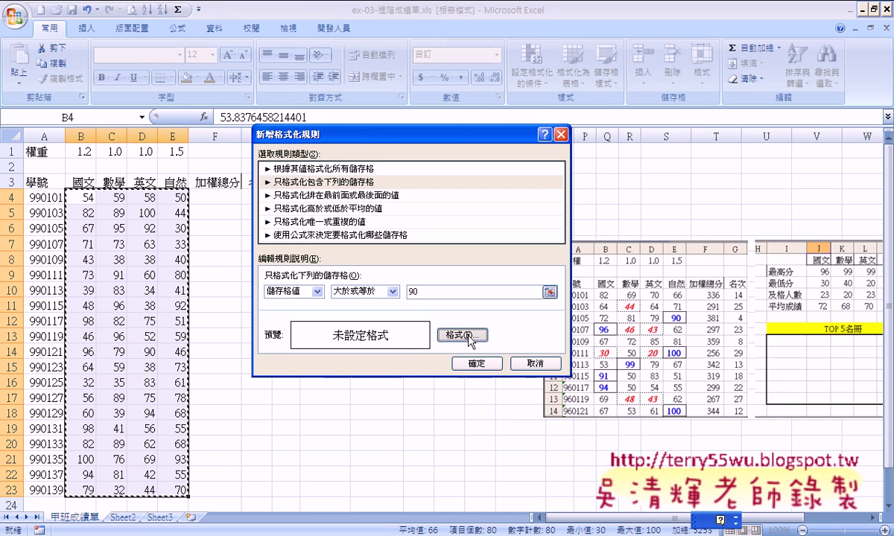
pyautogui.click(468, 336)
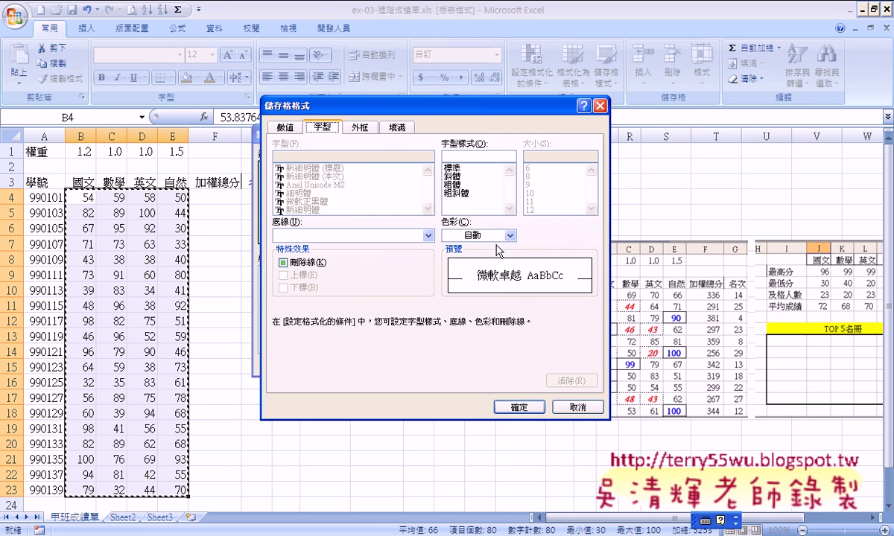
pyautogui.click(509, 236)
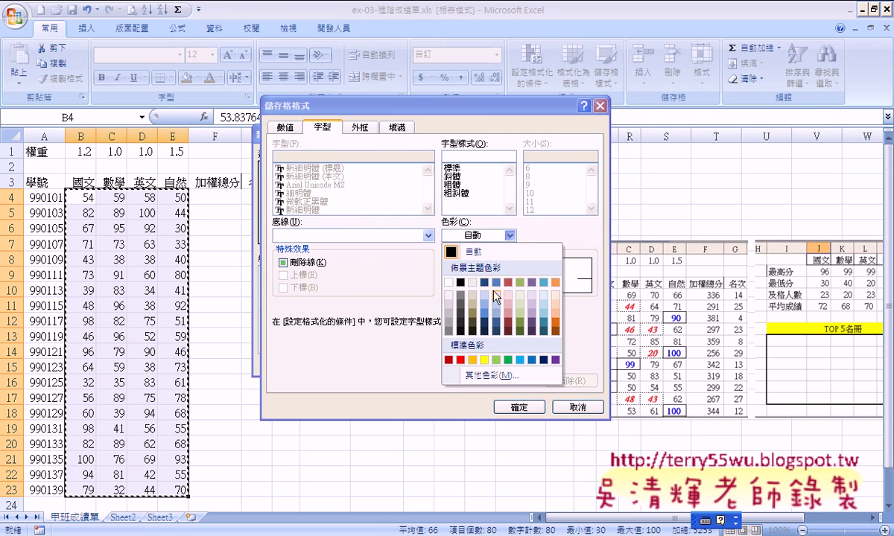
pyautogui.click(532, 361)
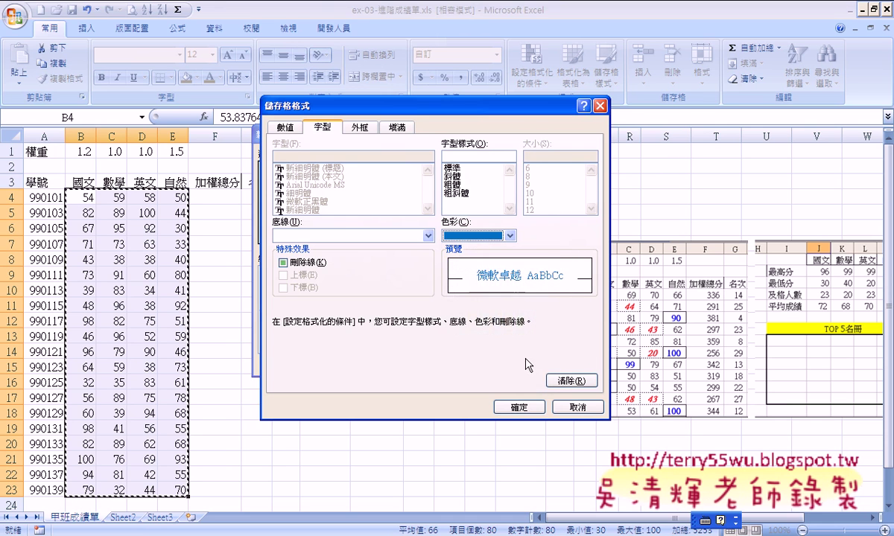
pyautogui.click(455, 188)
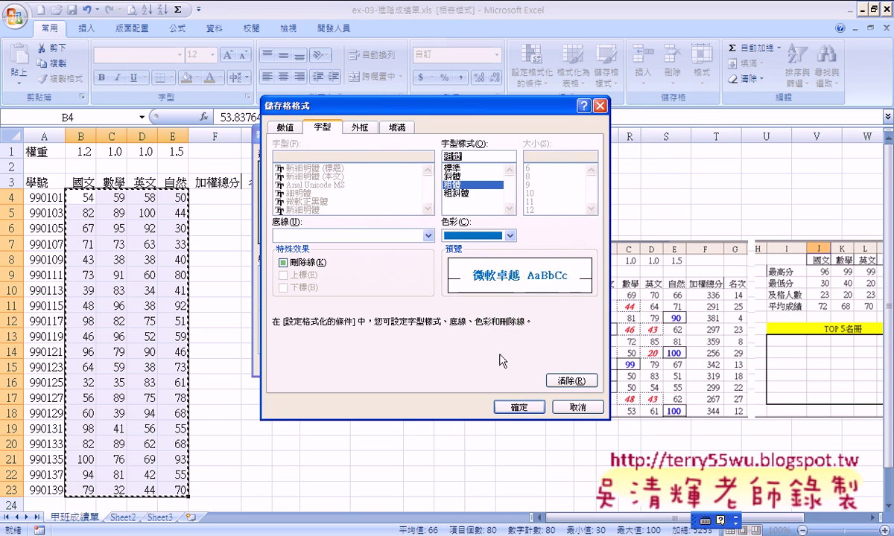
pyautogui.click(516, 409)
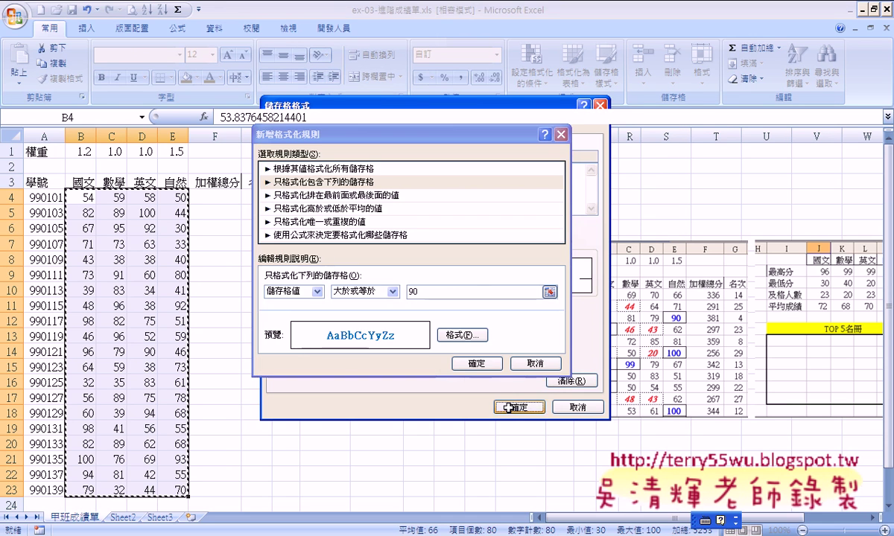
pyautogui.click(474, 365)
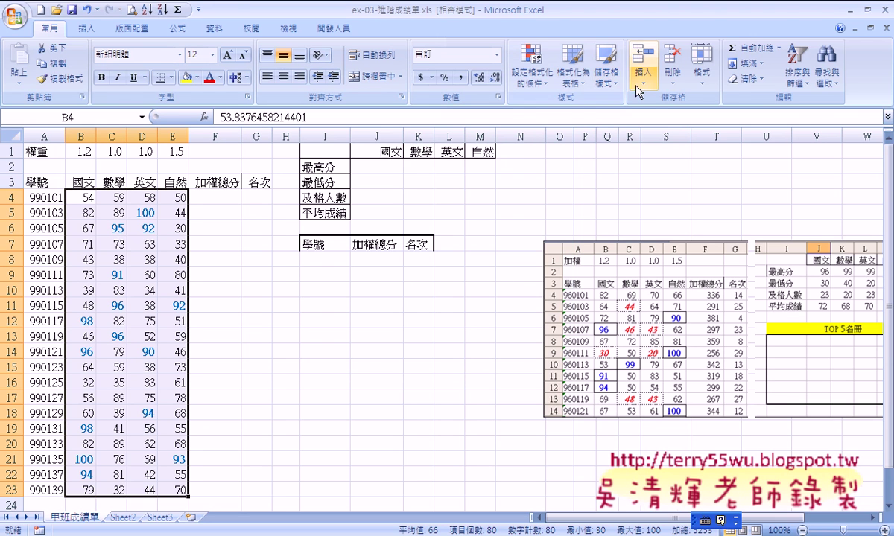
# Step: Add another conditional formatting rule on B4:E23 for cell values less than or equal to 60
pyautogui.click(532, 65)
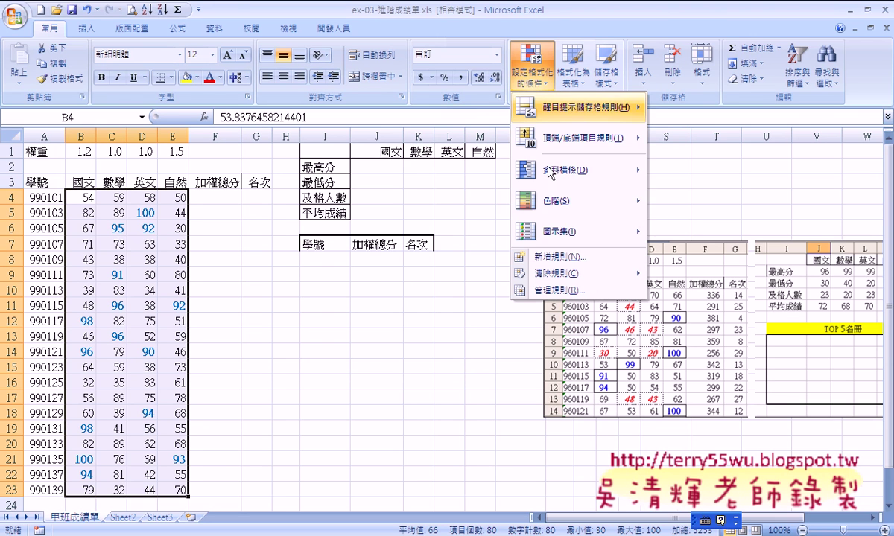
pyautogui.click(552, 261)
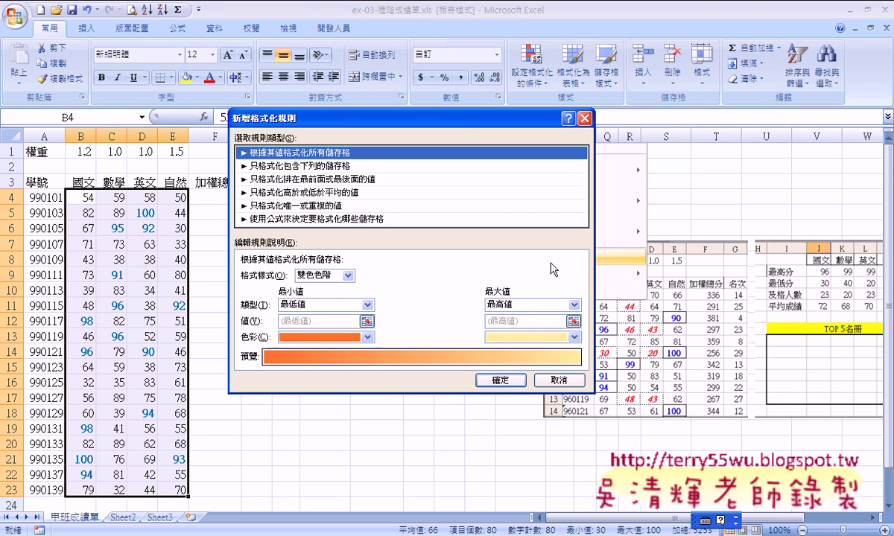
pyautogui.click(284, 165)
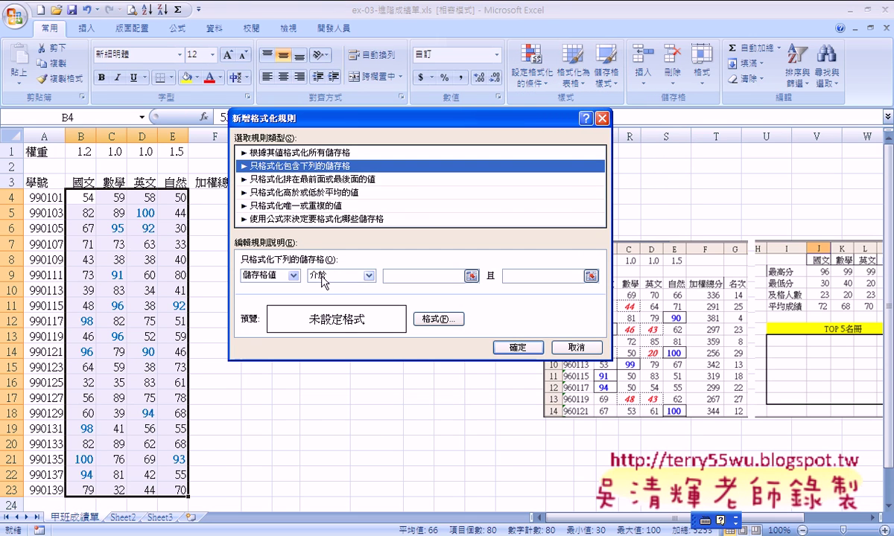
pyautogui.click(323, 275)
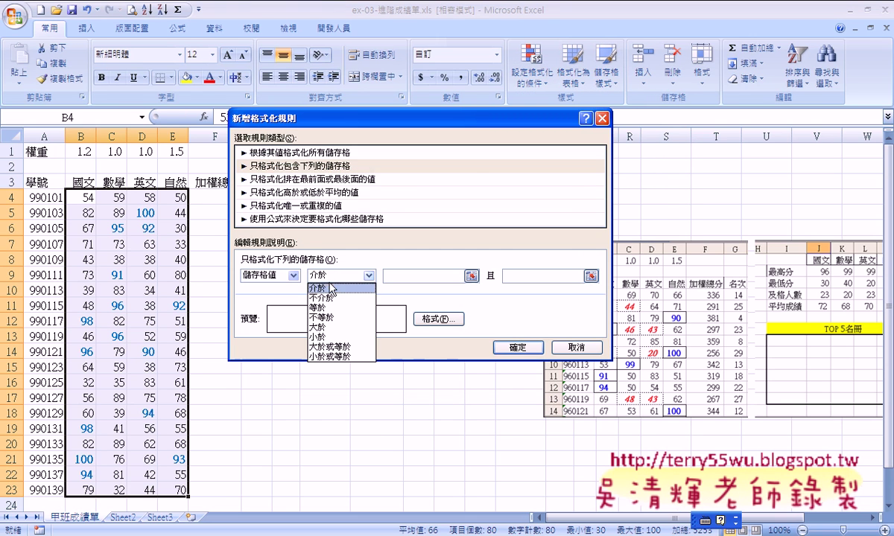
pyautogui.click(332, 357)
pyautogui.click(426, 276)
pyautogui.write('60')
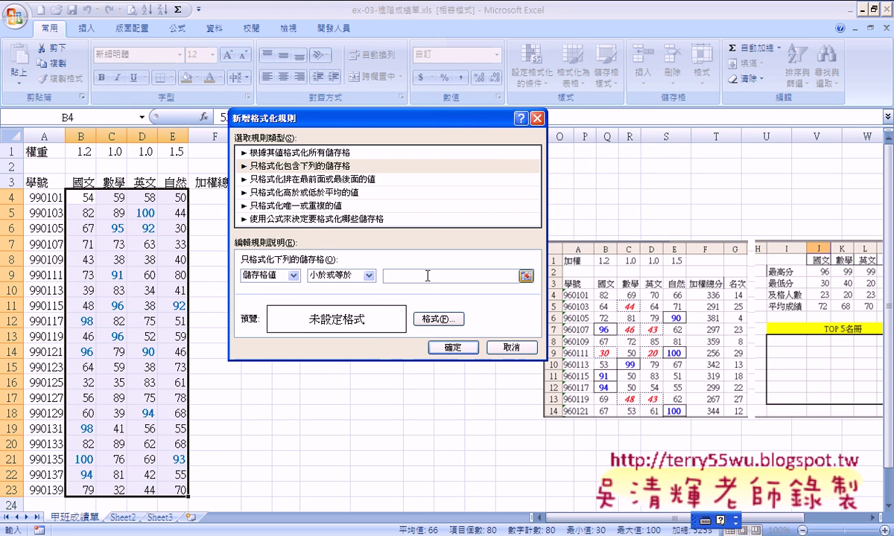
# Step: Give the 60-and-below rule a bold, standard red font and apply it to the scores
pyautogui.click(444, 320)
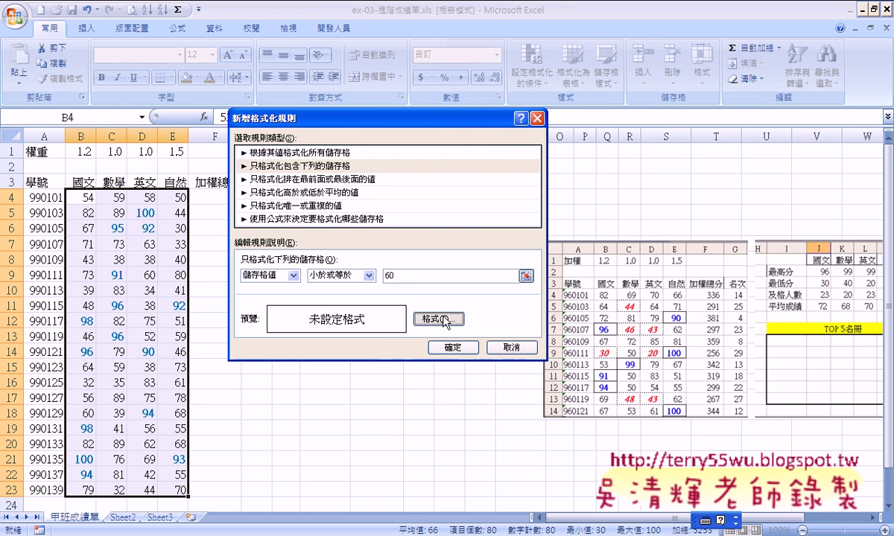
pyautogui.click(453, 219)
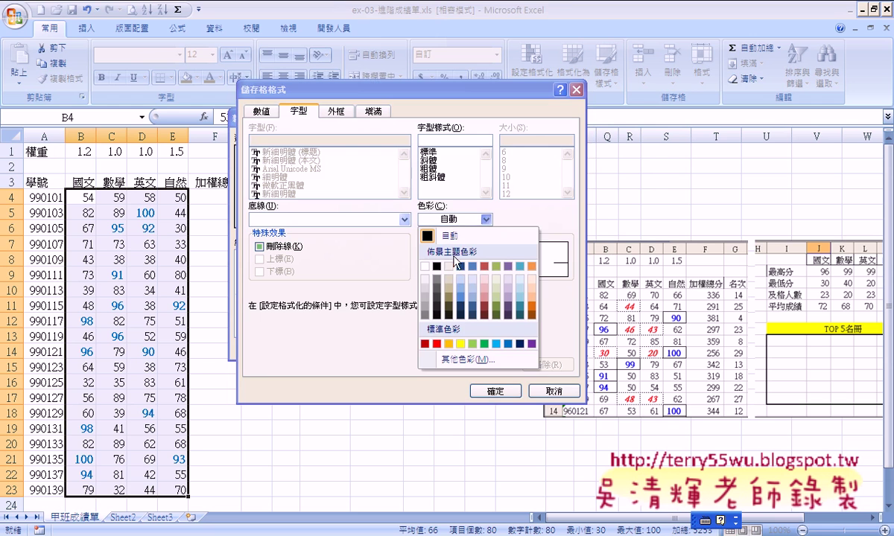
pyautogui.click(437, 343)
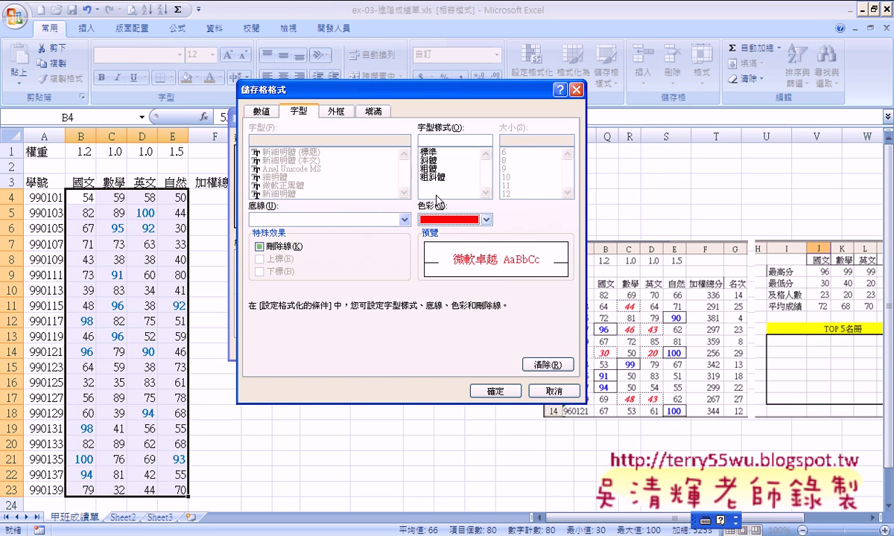
pyautogui.press('Return')
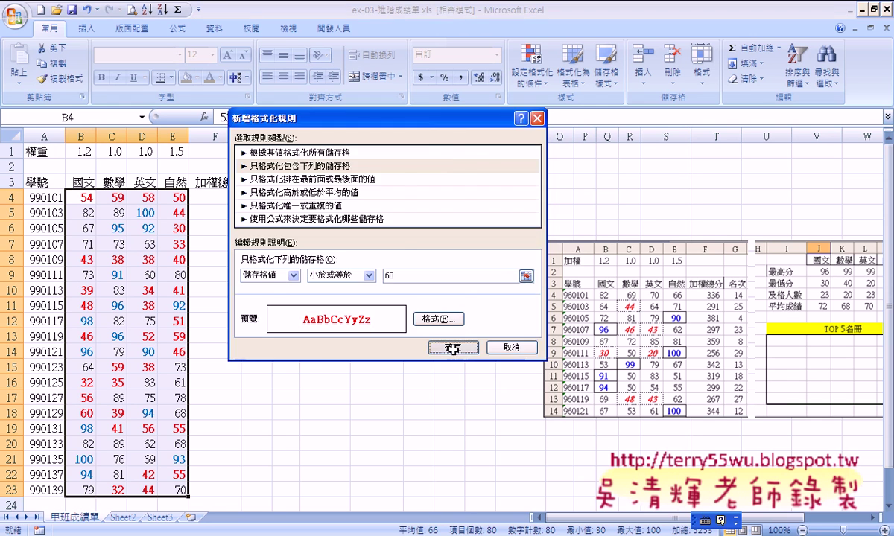
pyautogui.click(453, 348)
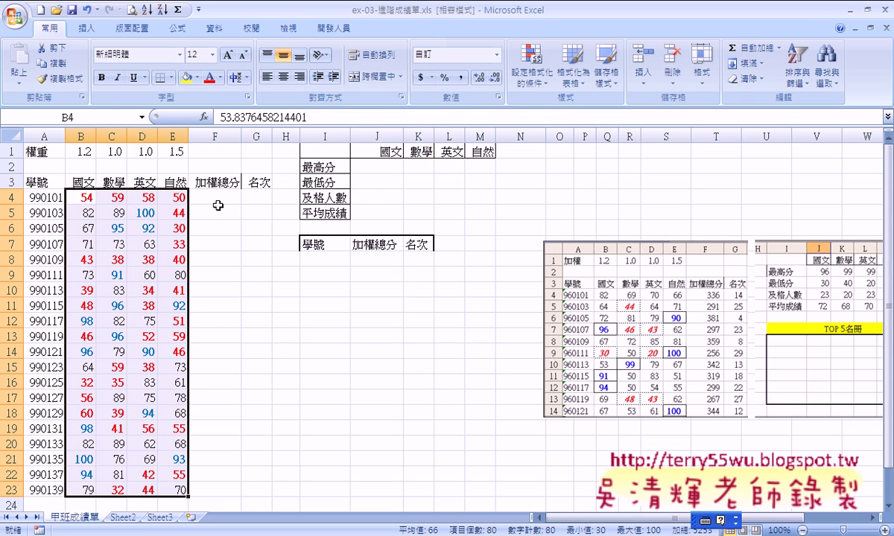
# Step: Insert the SUMPRODUCT function in F4, the first cell of the weighted total column
pyautogui.click(217, 196)
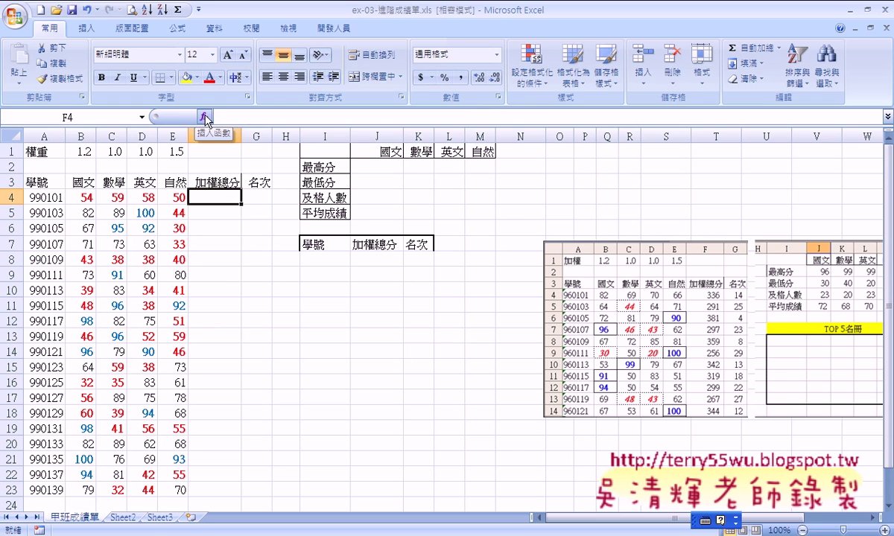
pyautogui.doubleClick(216, 197)
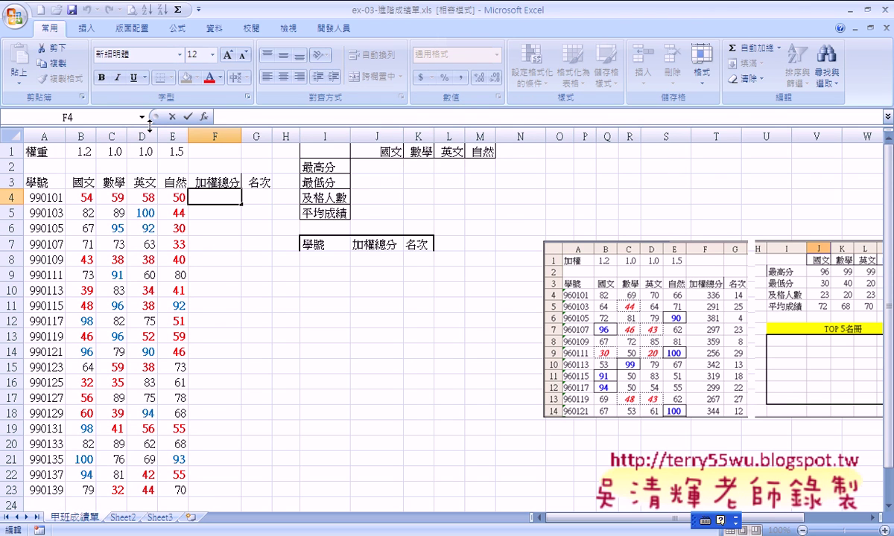
pyautogui.click(202, 117)
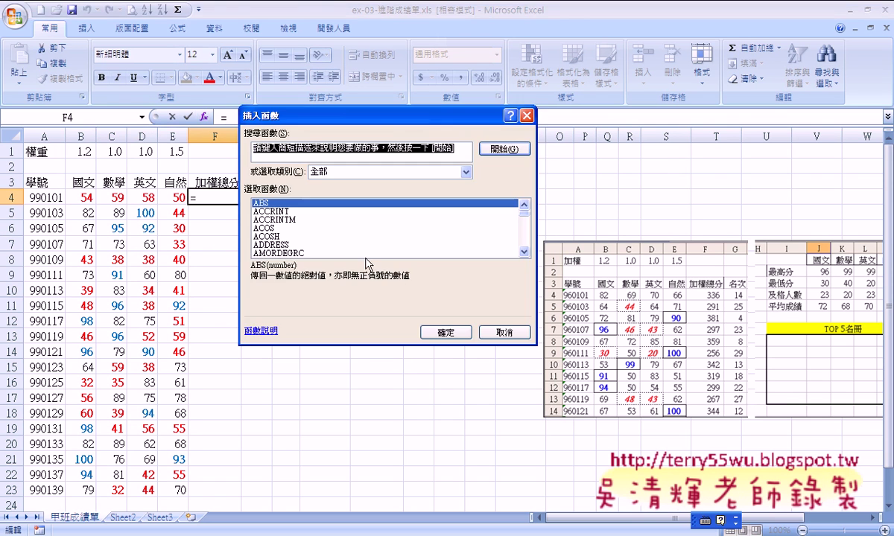
pyautogui.click(340, 229)
pyautogui.press('s')
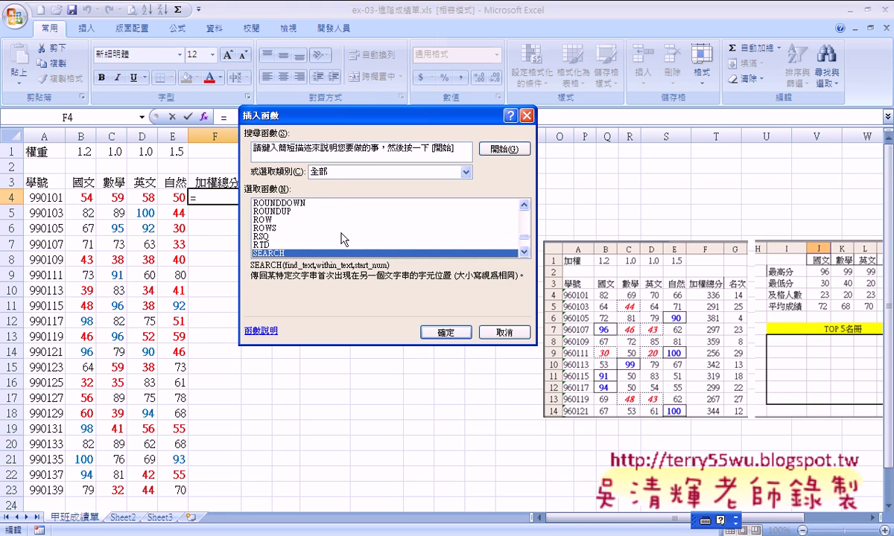
pyautogui.press('u')
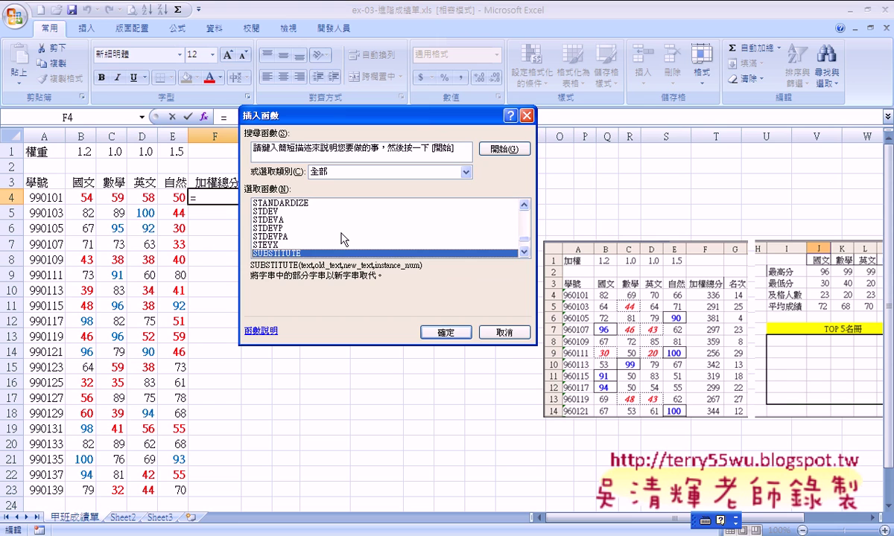
pyautogui.press('m')
pyautogui.press('i')
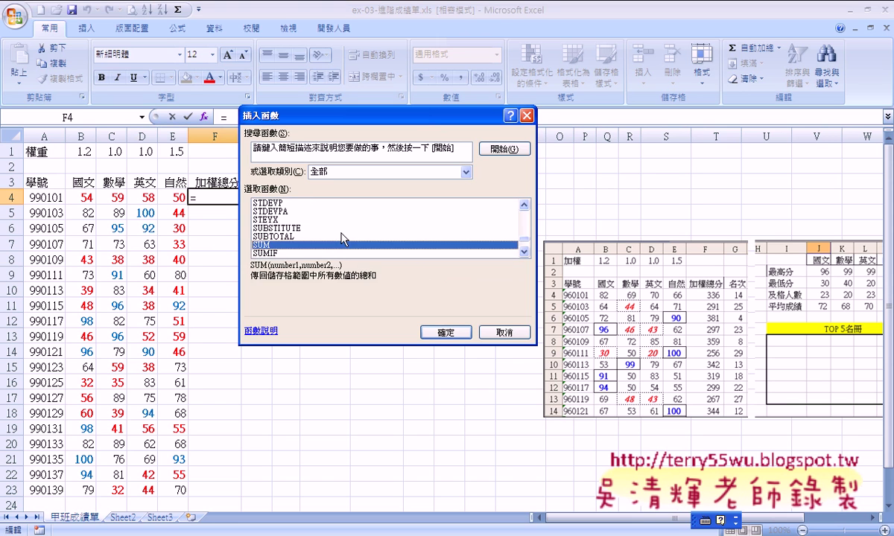
pyautogui.press('Down')
pyautogui.press('Down')
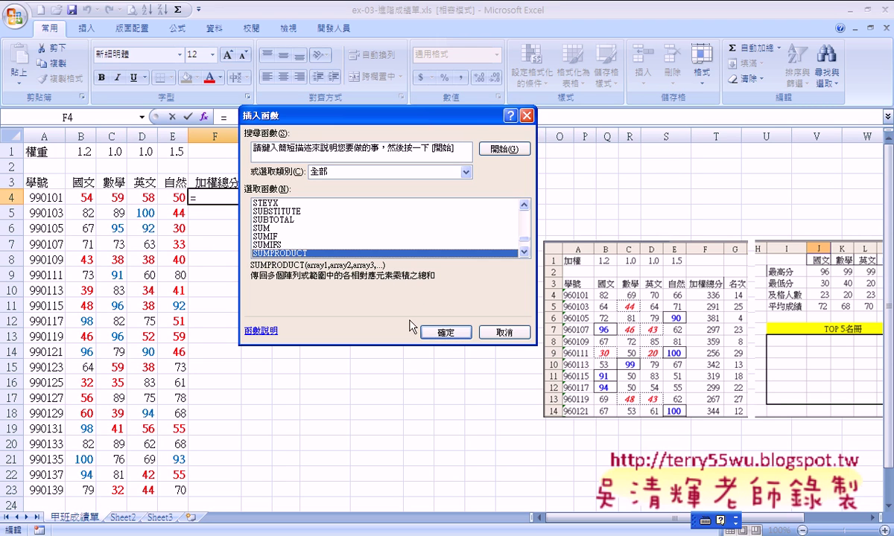
pyautogui.click(445, 332)
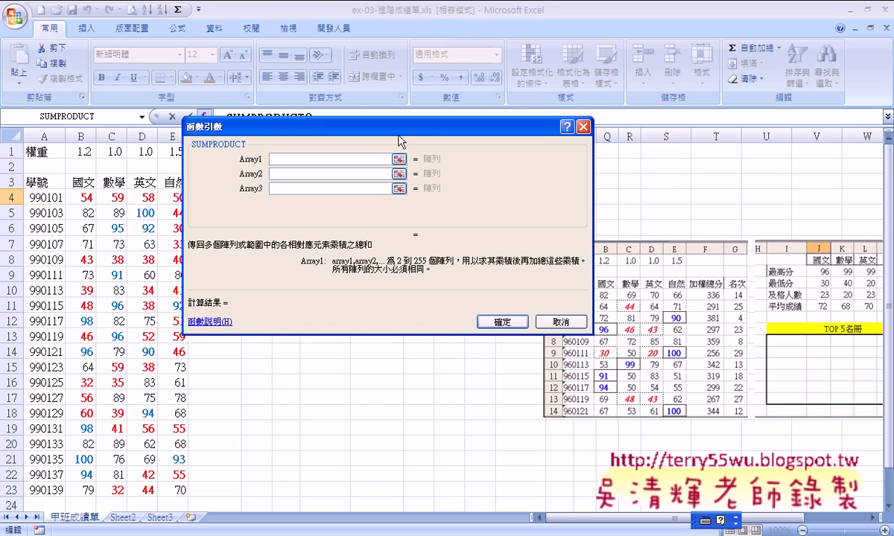
# Step: Complete the SUMPRODUCT in F4 with the weights $B$1:$E$1 as an absolute range and the scores B4:E4
pyautogui.moveTo(375, 128); pyautogui.dragTo(509, 160)
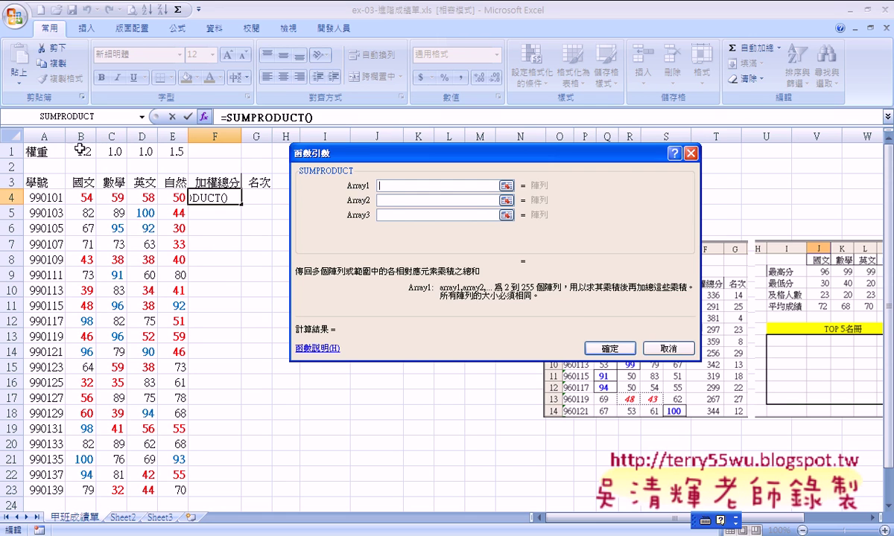
pyautogui.moveTo(82, 151); pyautogui.dragTo(175, 152)
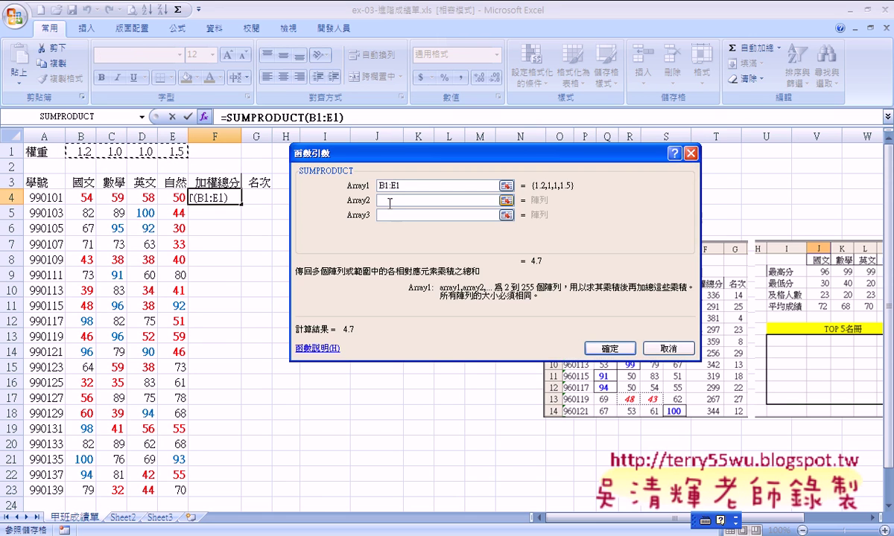
pyautogui.click(386, 201)
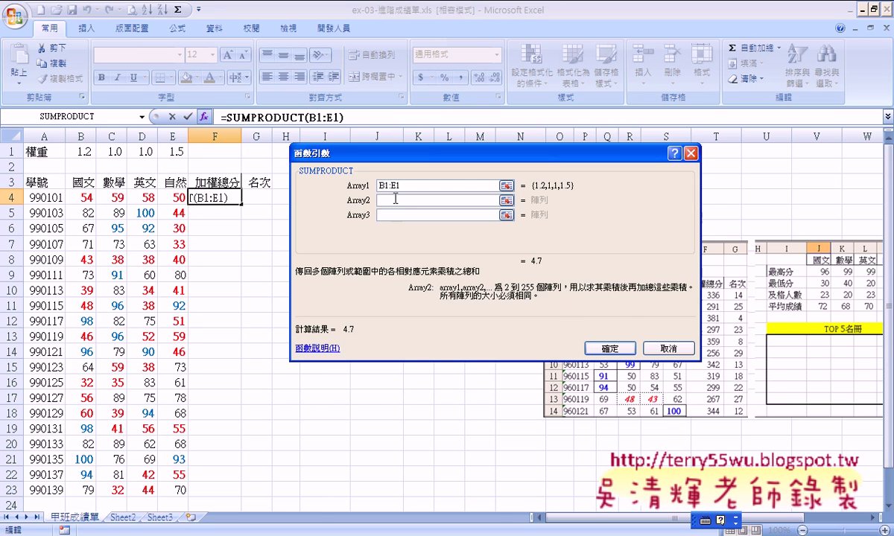
pyautogui.moveTo(84, 196); pyautogui.dragTo(174, 198)
pyautogui.doubleClick(379, 186)
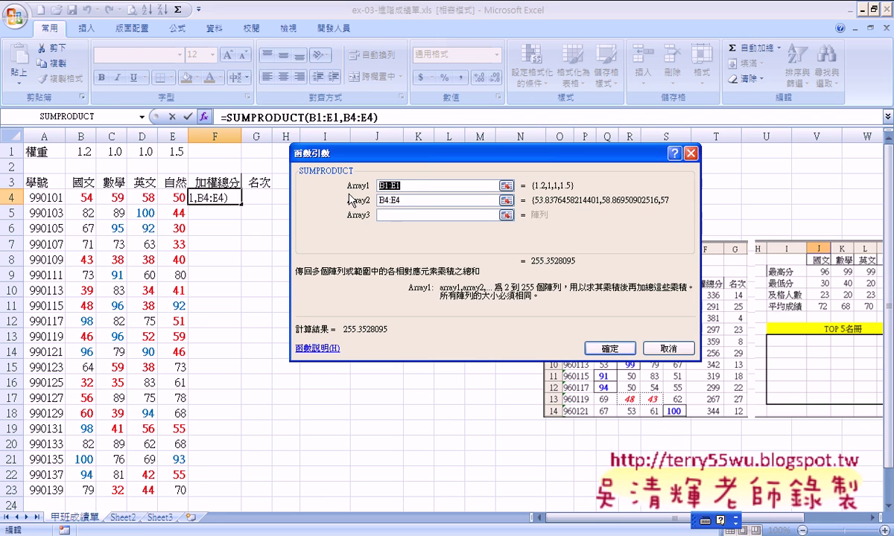
pyautogui.press('F4')
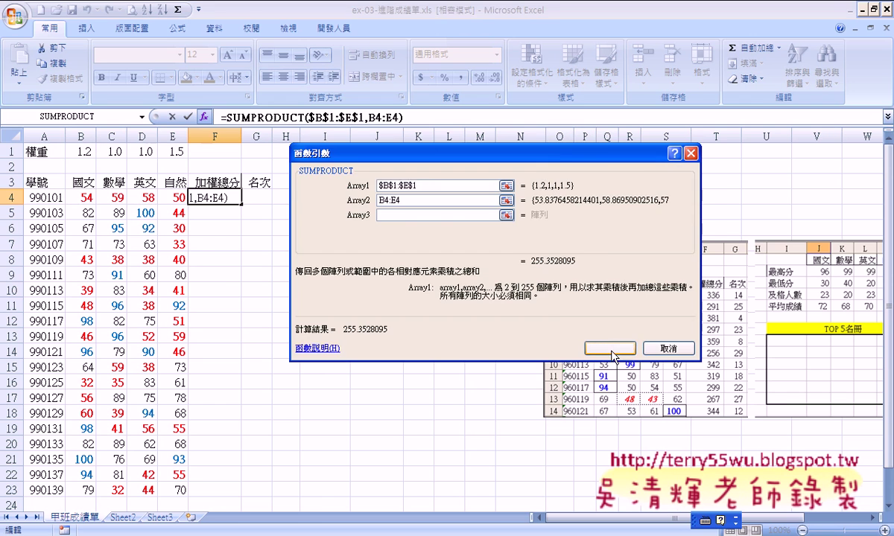
pyautogui.press('Return')
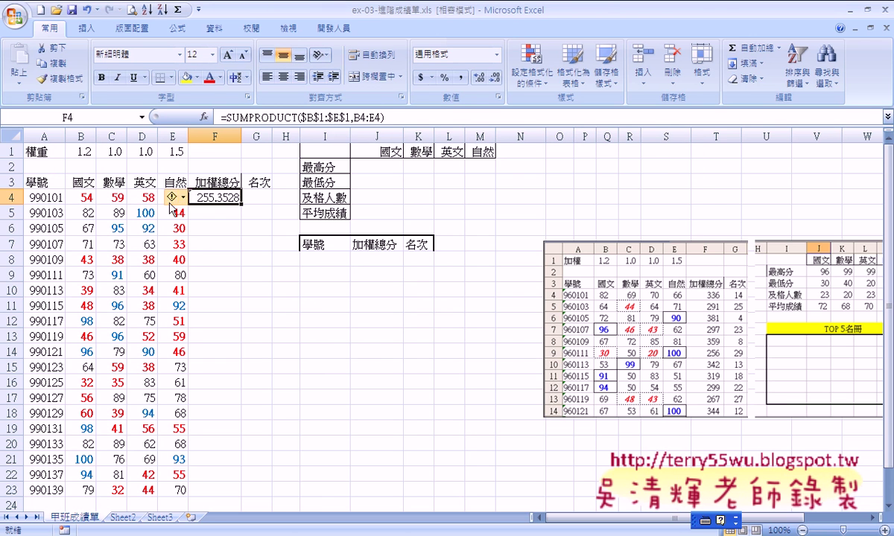
# Step: Show the weighted total in F4 without decimals and fill the formula down to F23
pyautogui.click(494, 79)
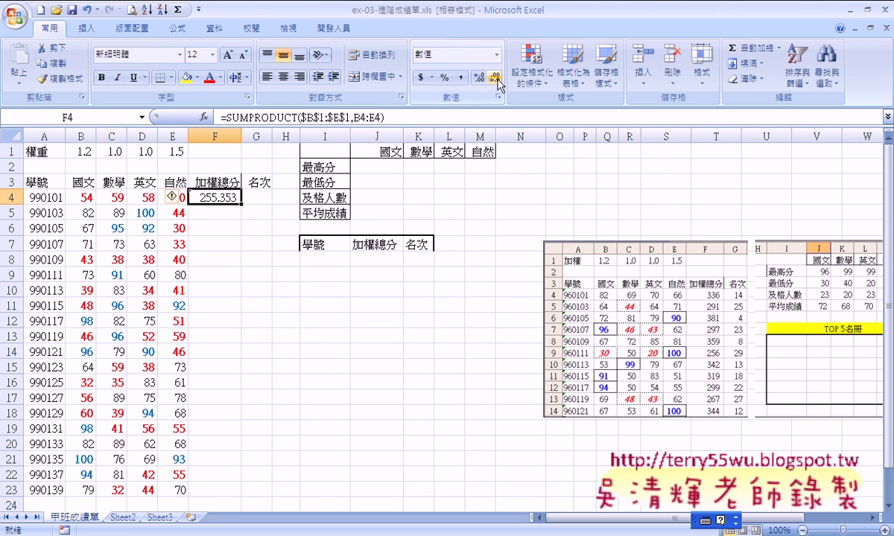
pyautogui.click(494, 78)
pyautogui.click(494, 78)
pyautogui.click(495, 78)
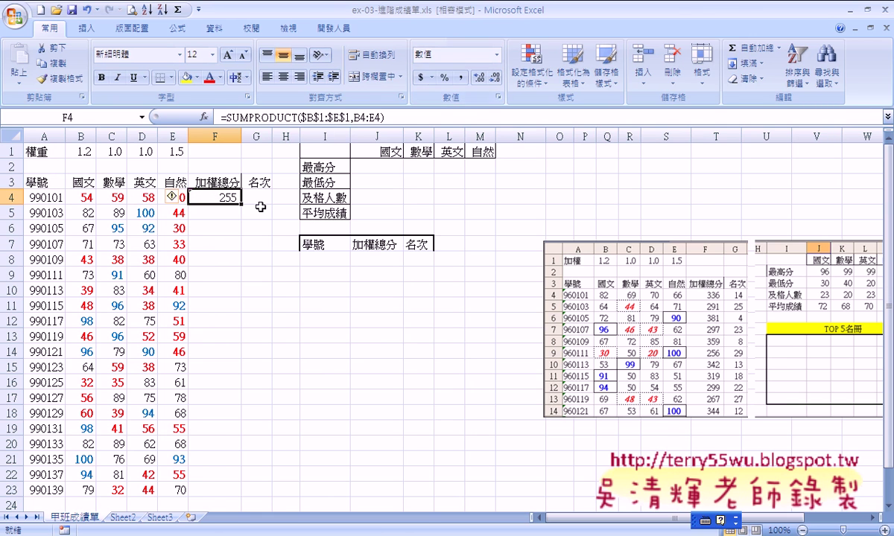
pyautogui.doubleClick(240, 205)
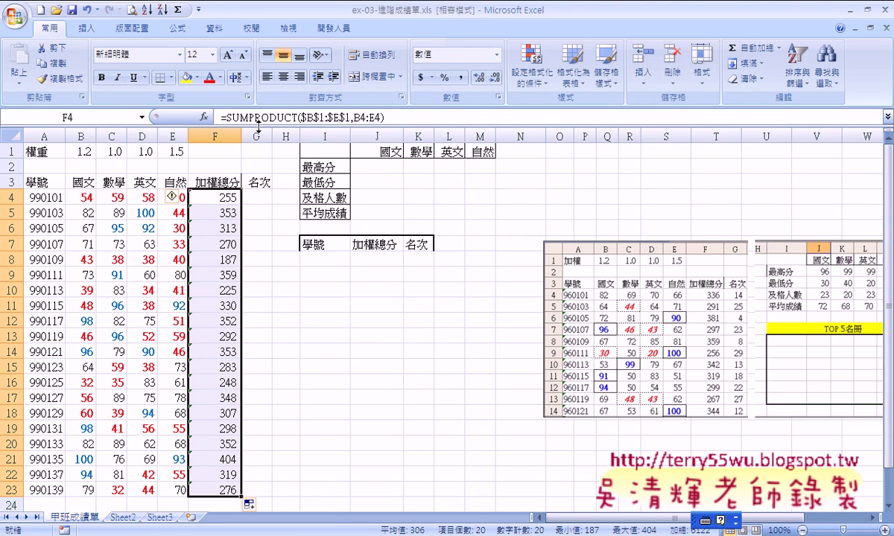
# Step: Insert the RANK function in G4, the first cell of the rank column
pyautogui.click(254, 196)
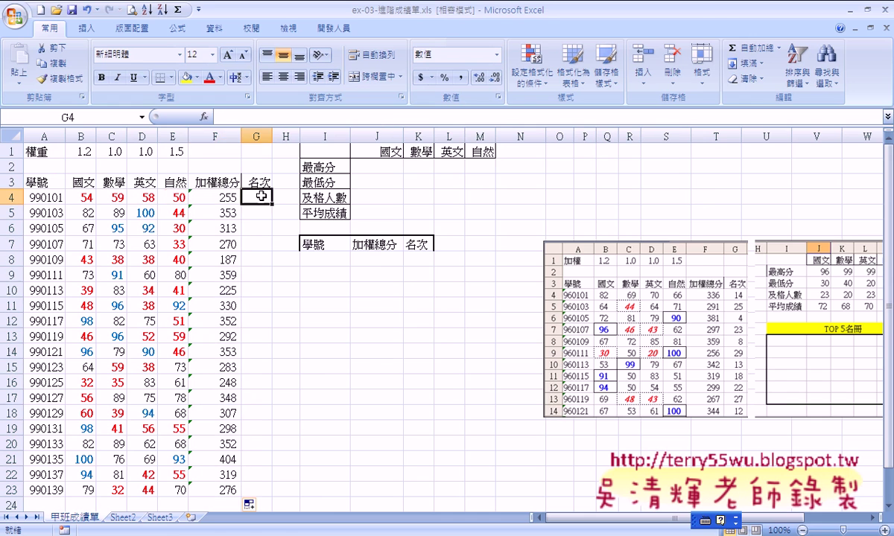
pyautogui.click(204, 117)
pyautogui.click(393, 264)
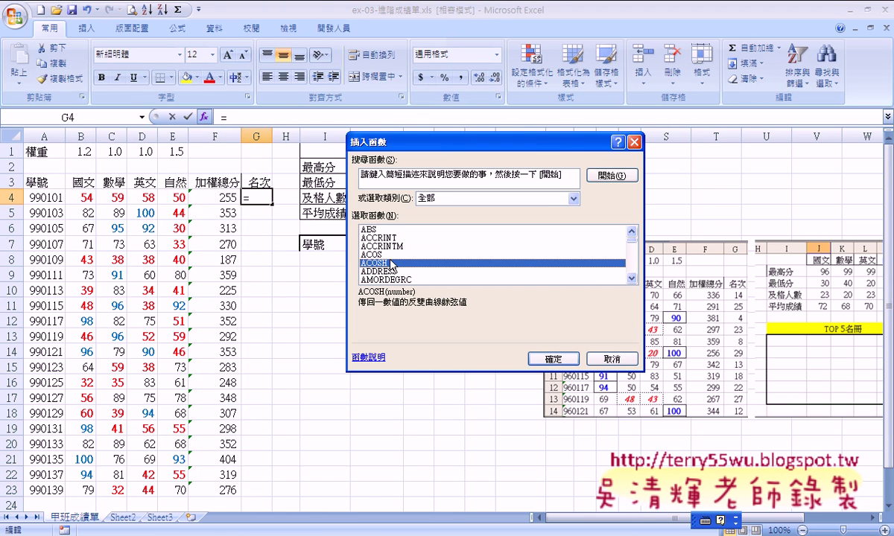
pyautogui.write('randb')
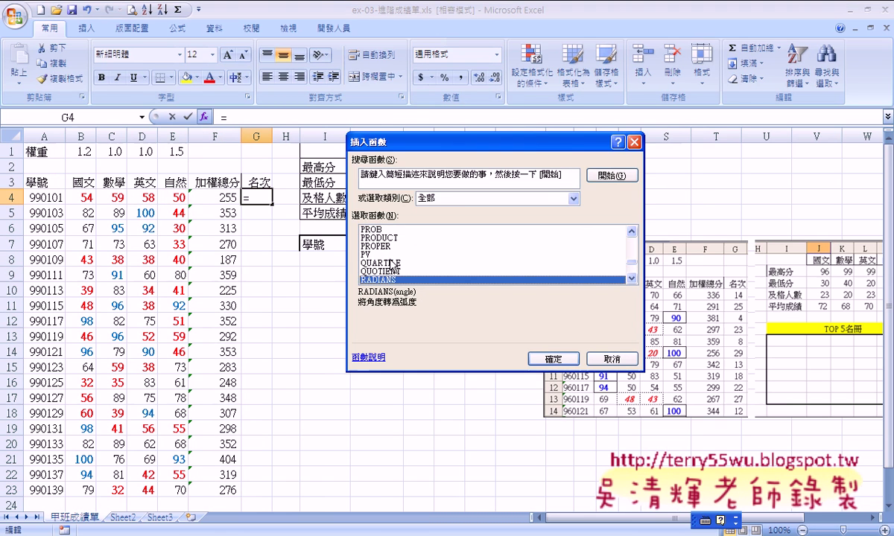
pyautogui.press('Down')
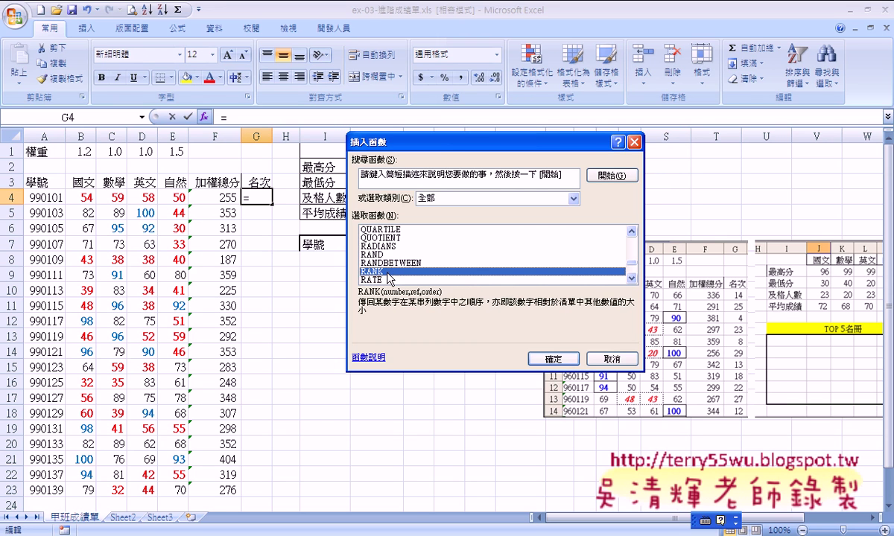
pyautogui.click(554, 358)
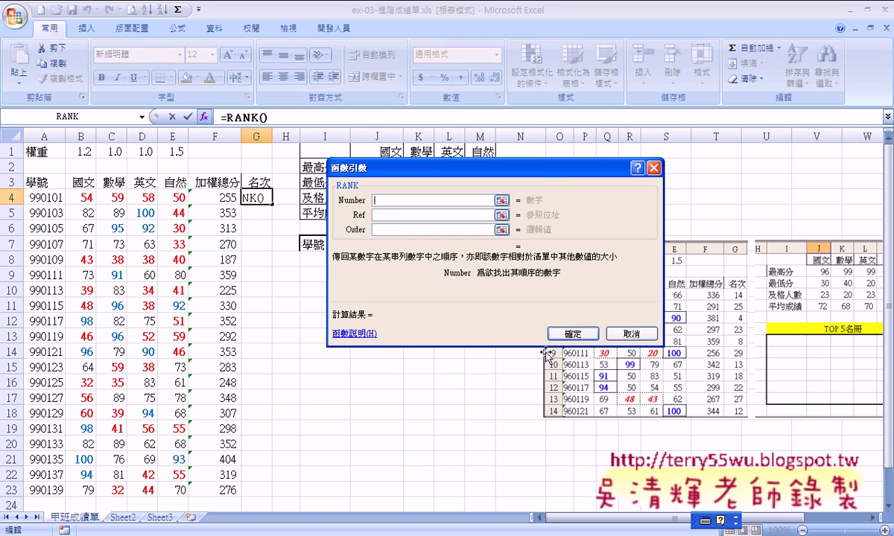
# Step: Set the RANK arguments in G4 to number F4 and the absolute reference range $F$4:$F$23
pyautogui.click(213, 198)
pyautogui.click(379, 216)
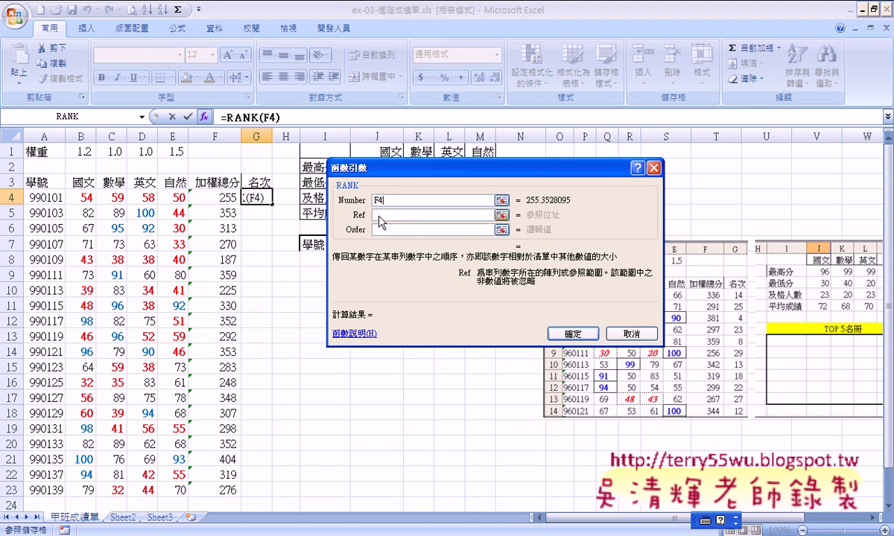
pyautogui.moveTo(217, 195); pyautogui.dragTo(220, 487)
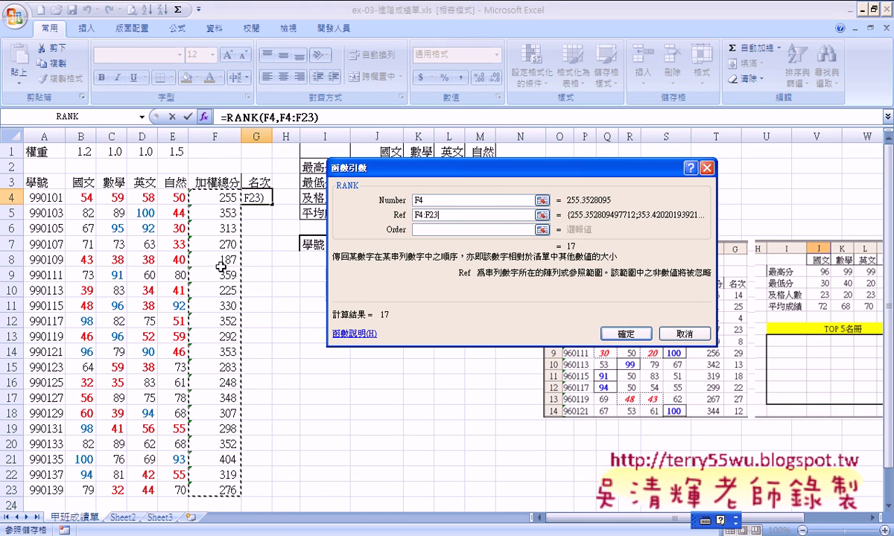
pyautogui.moveTo(443, 216); pyautogui.dragTo(410, 215)
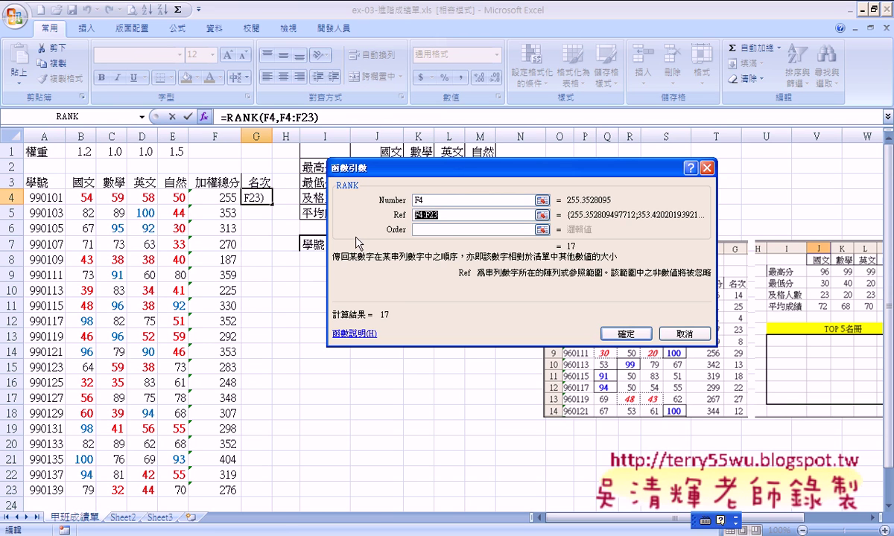
pyautogui.press('F4')
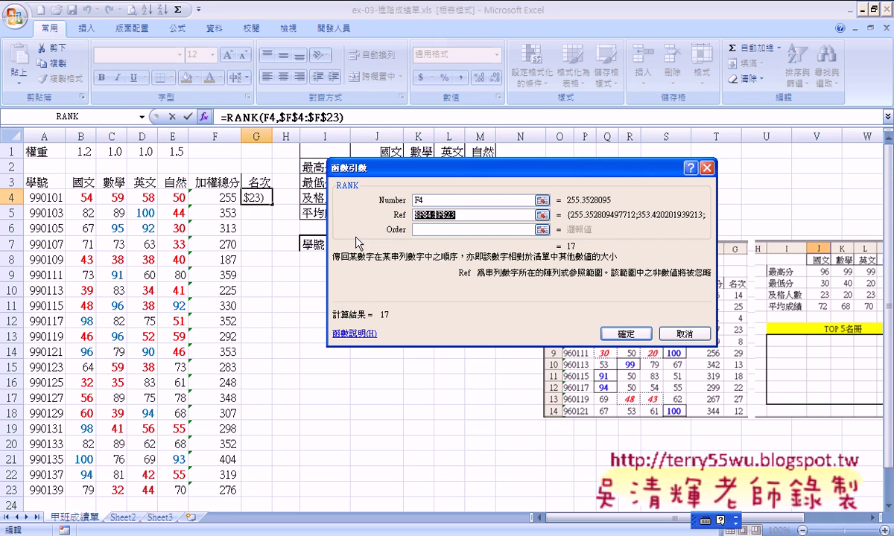